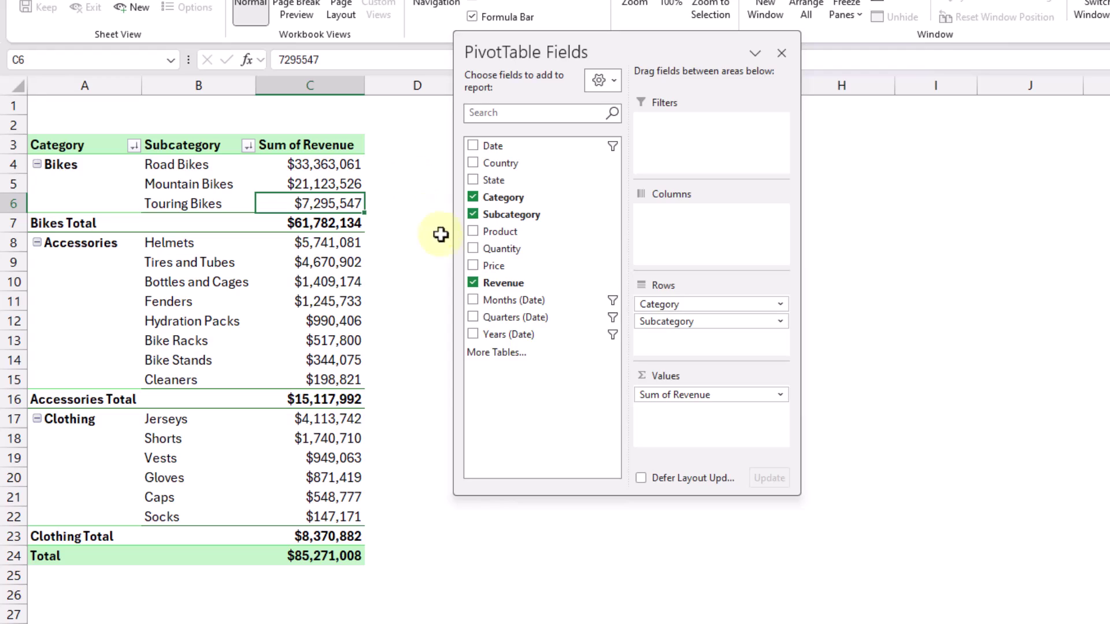
Step: Change the Revenue value field so it is summarized by Average
left_click(702, 398)
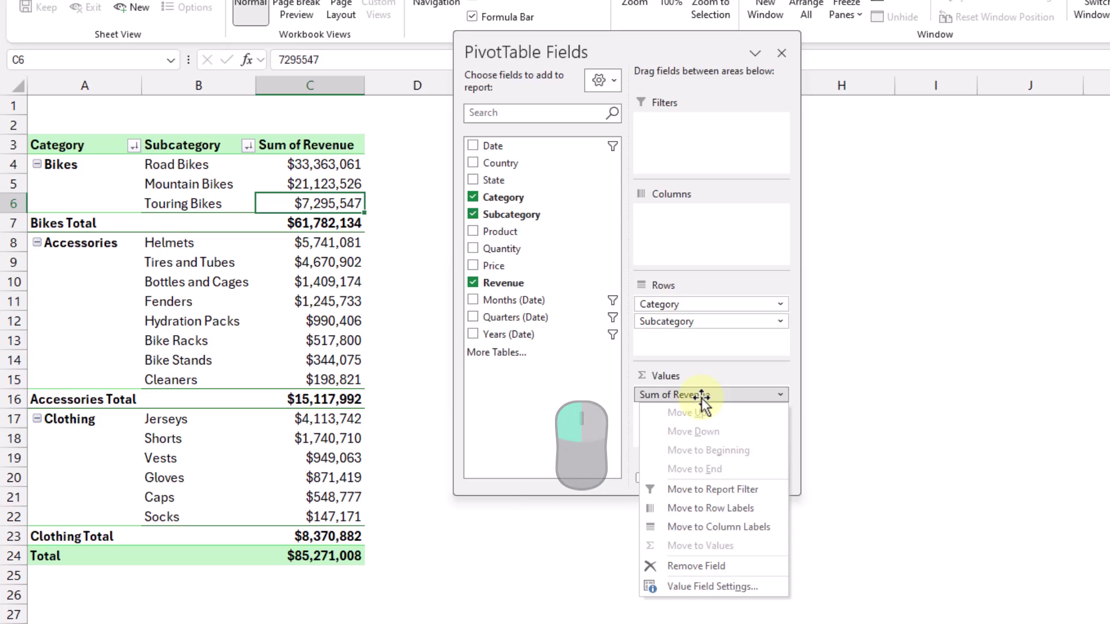
left_click(692, 585)
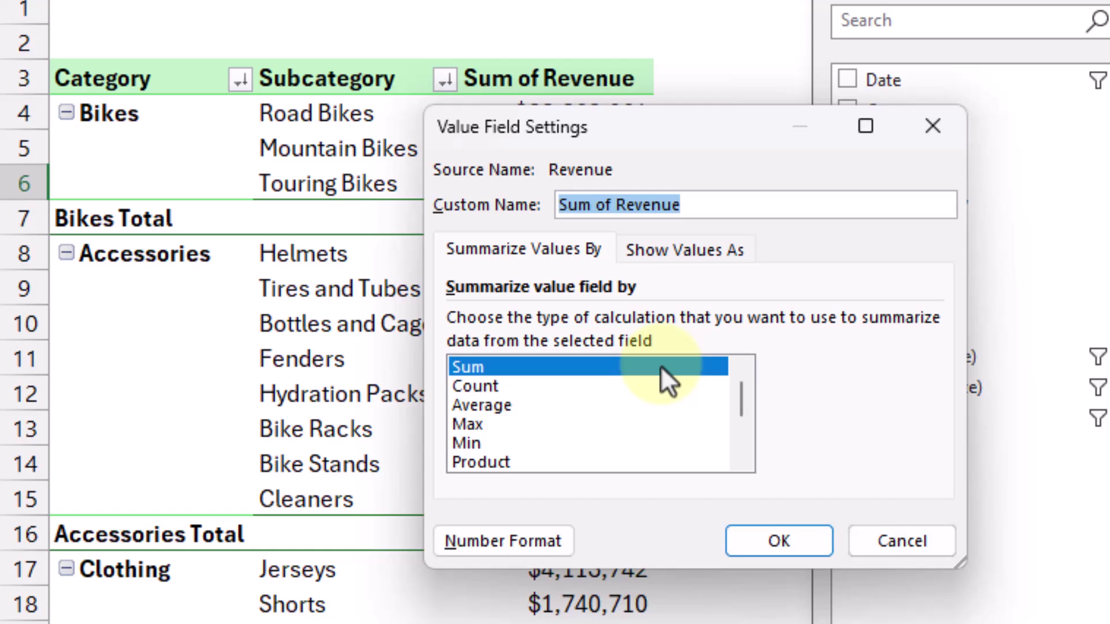
scroll(660, 365, "down", 1)
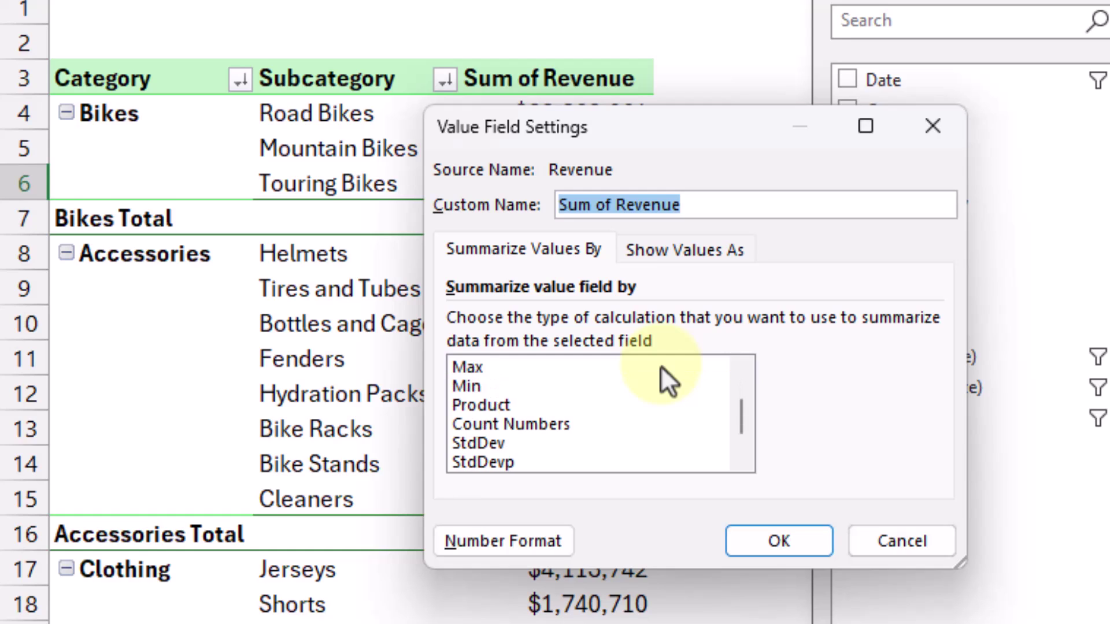
scroll(660, 365, "down", 1)
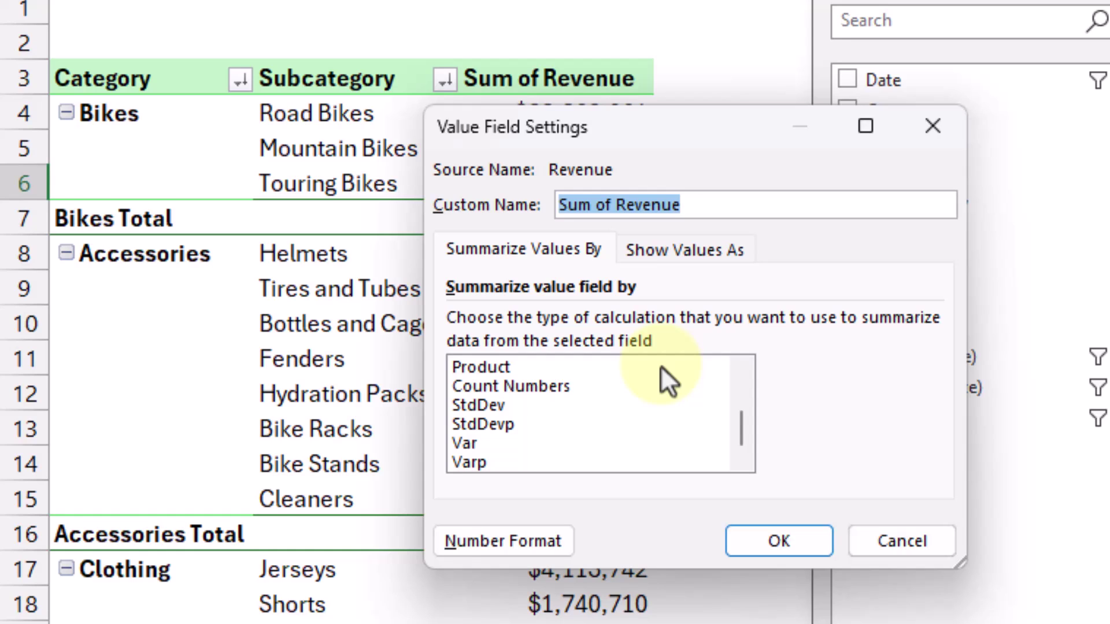
scroll(661, 366, "up", 2)
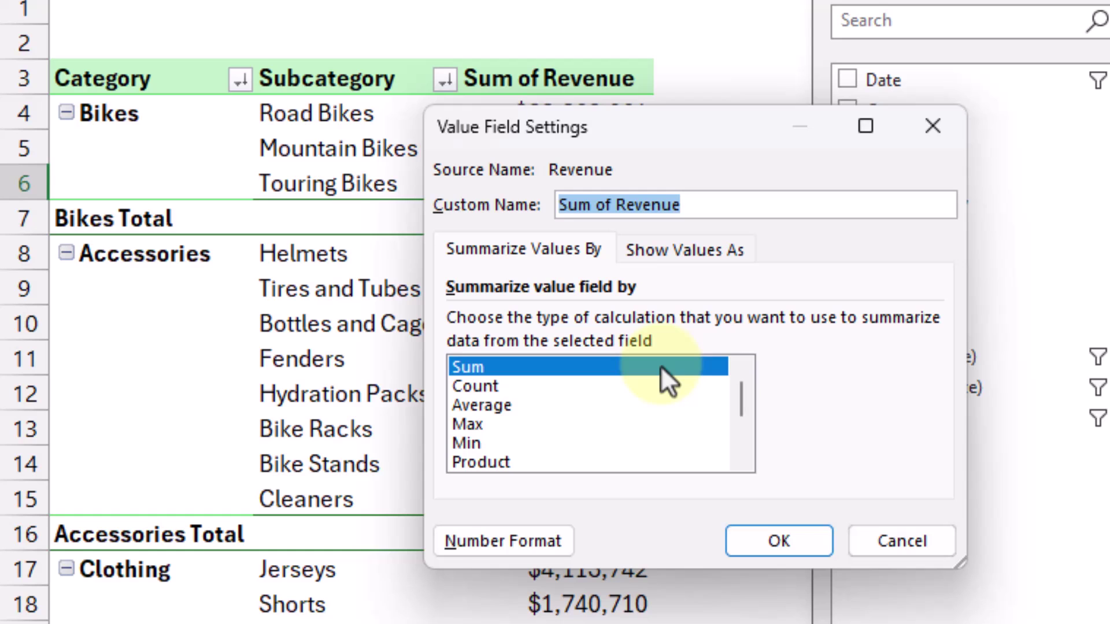
left_click(659, 400)
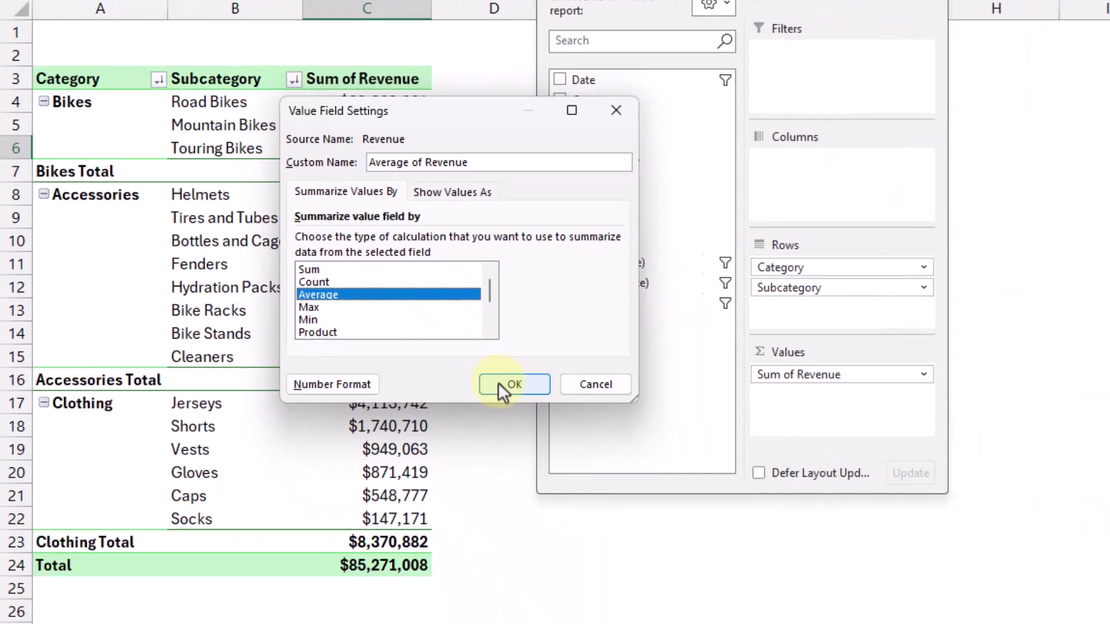
left_click(762, 545)
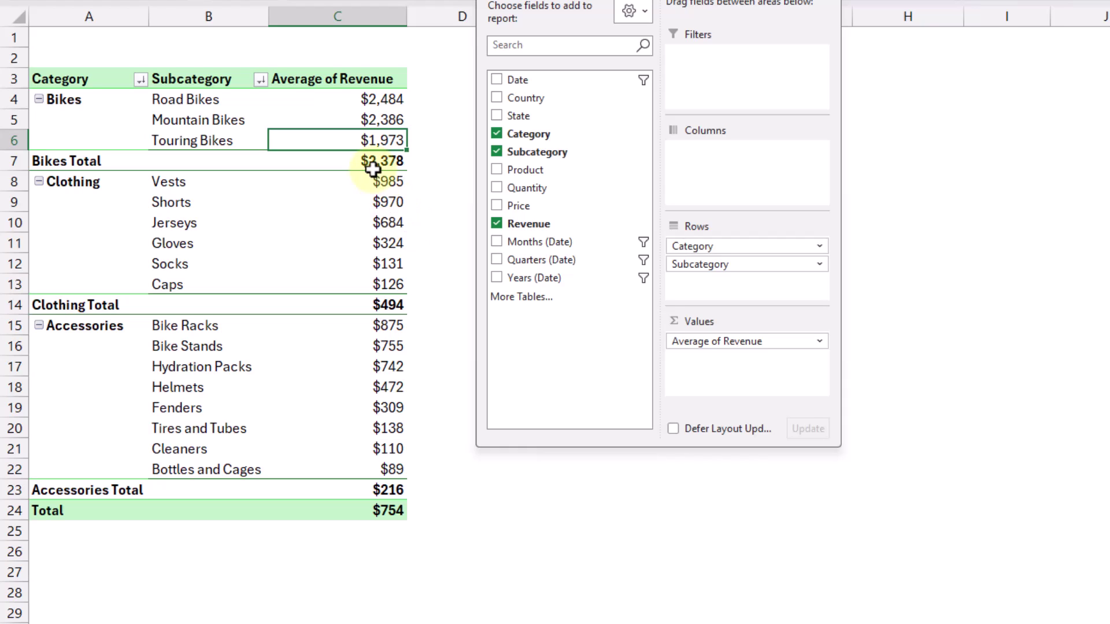
right_click(348, 203)
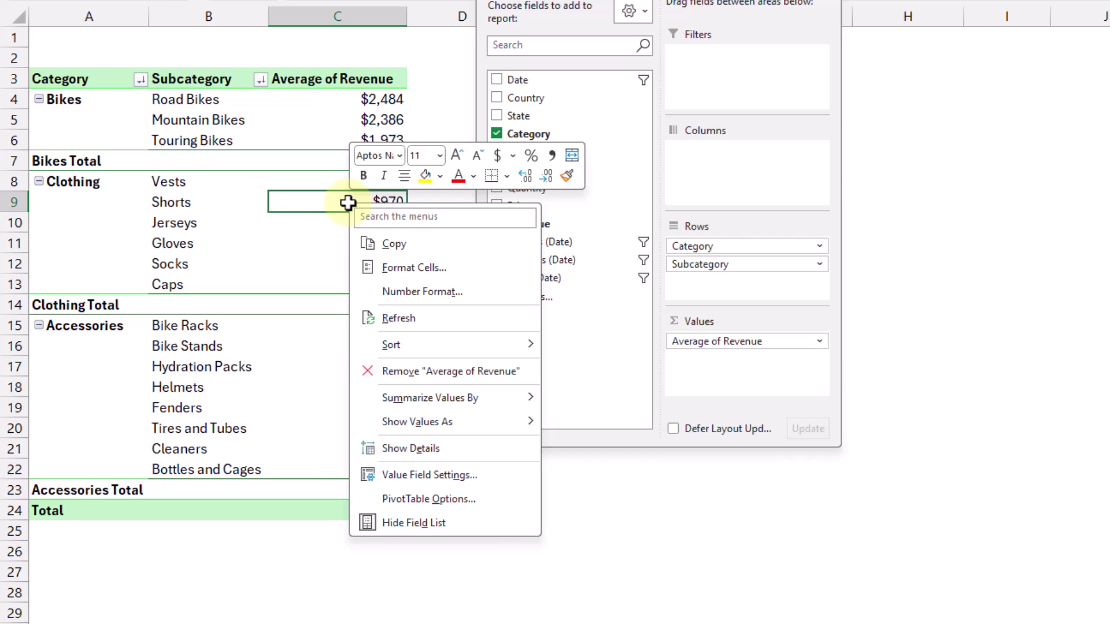
mouse_move(411, 390)
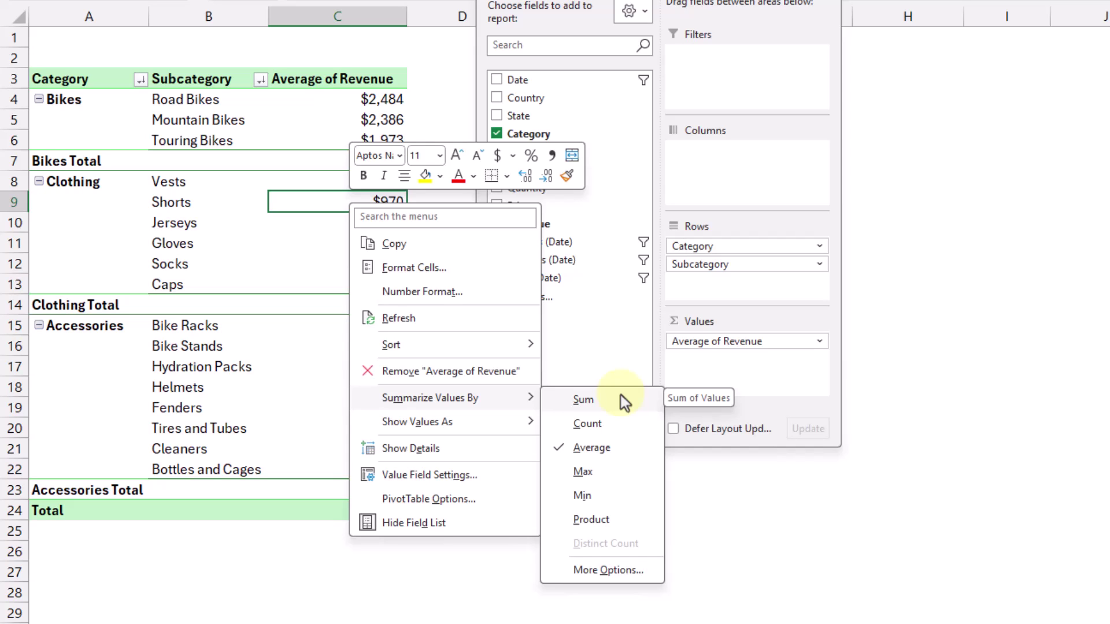
left_click(624, 578)
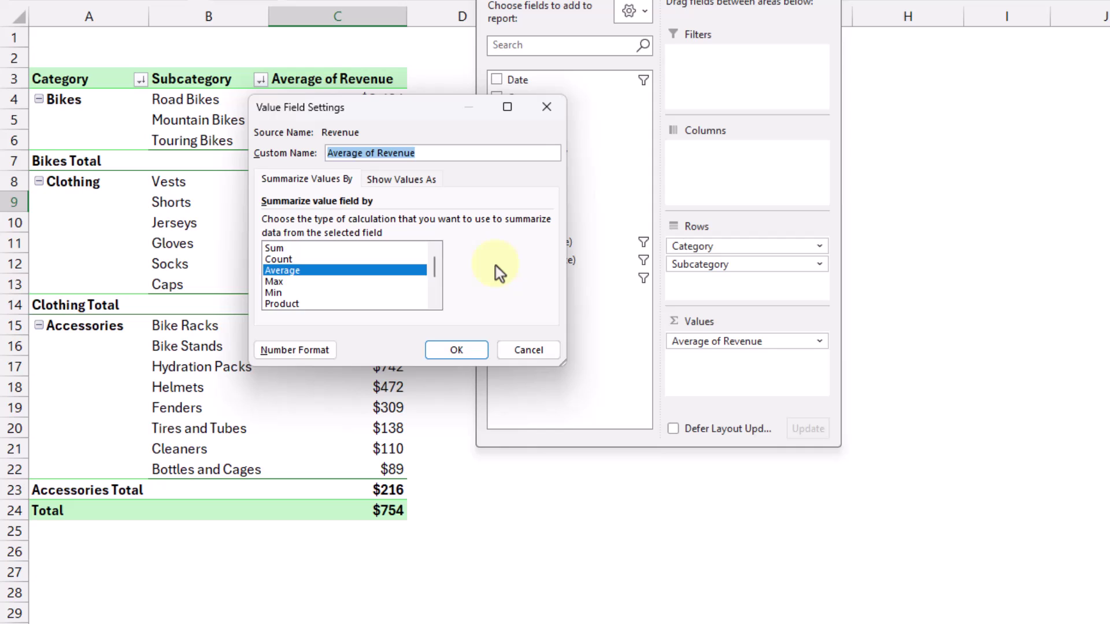
left_click(526, 348)
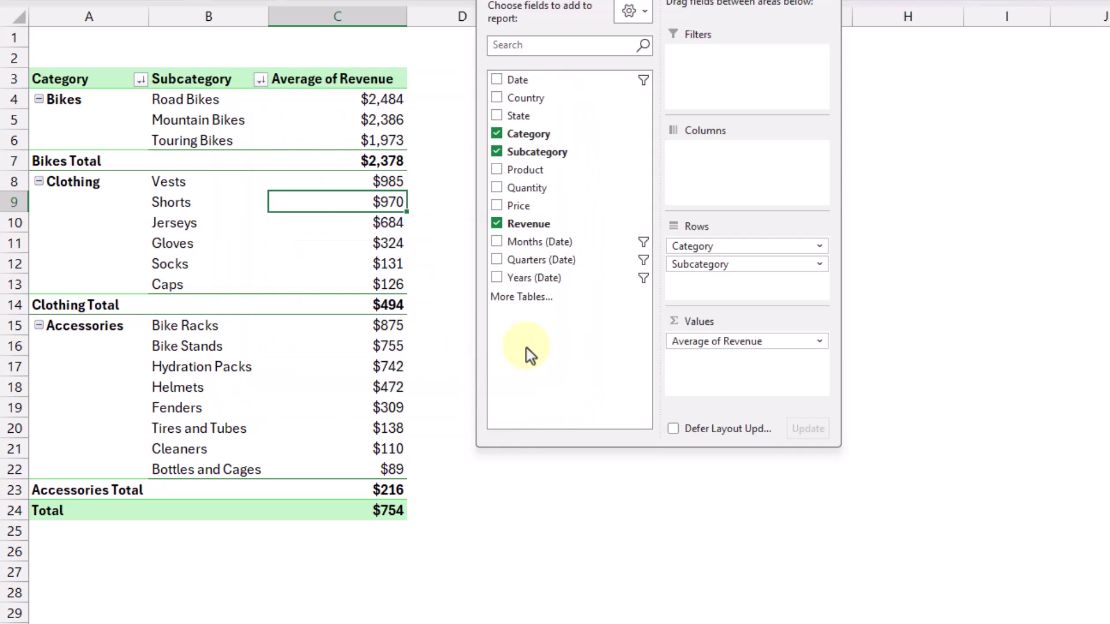
Step: Set the Revenue value field to be summarized by Sum, using its column header in the pivot table
double_click(356, 79)
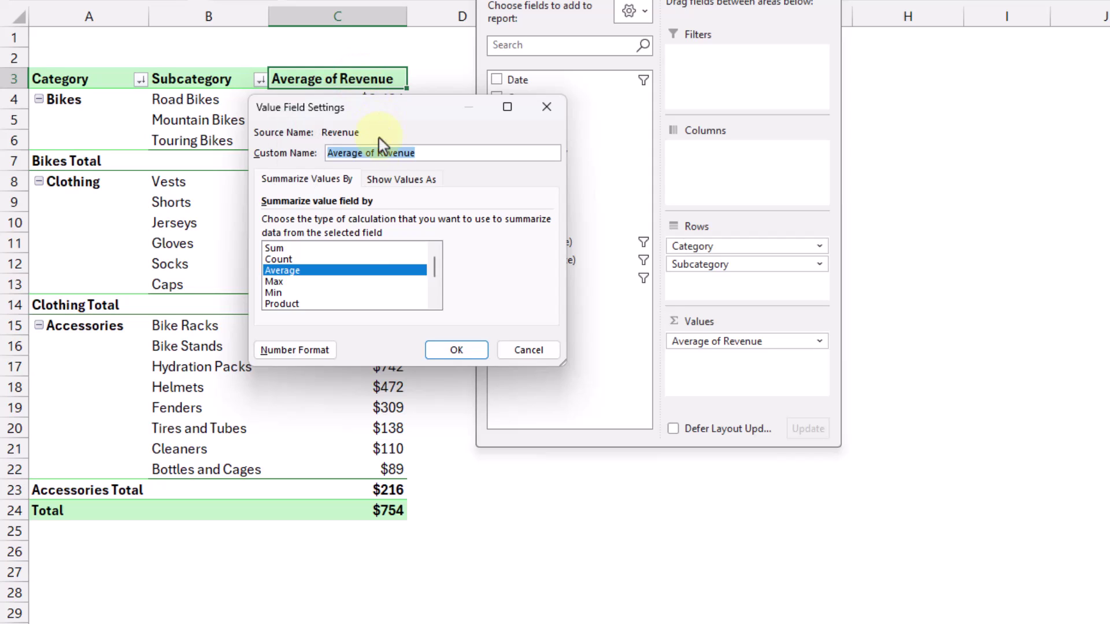
left_click(363, 249)
left_click(452, 351)
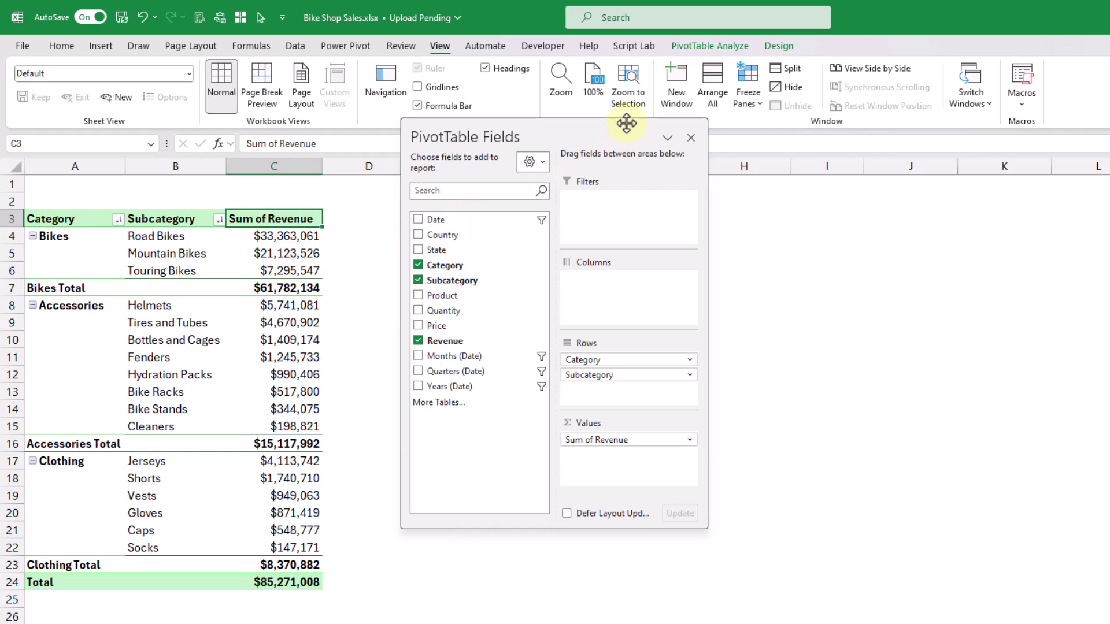
Step: Open the field settings for Sum of Revenue from the Mountain Bikes value cell
left_click(703, 48)
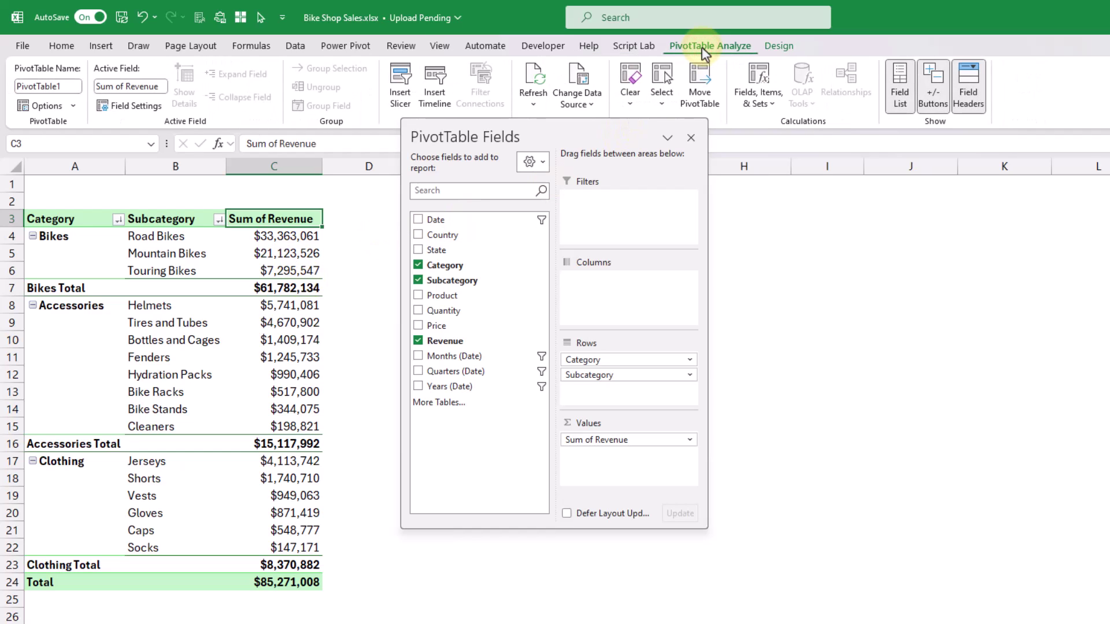
left_click(292, 253)
mouse_move(292, 253)
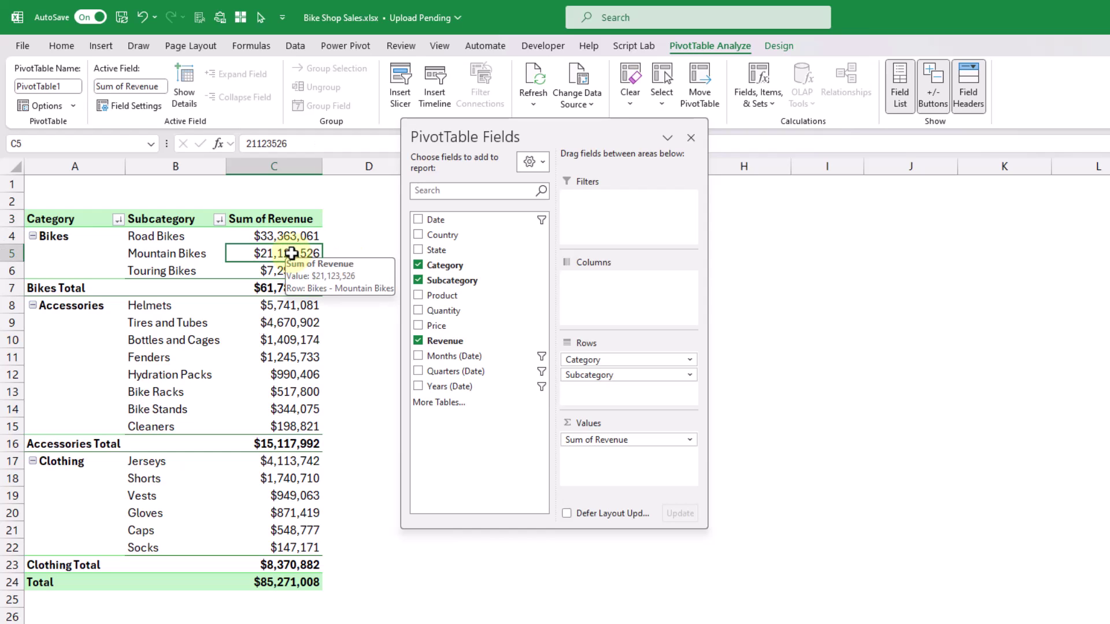
left_click(149, 111)
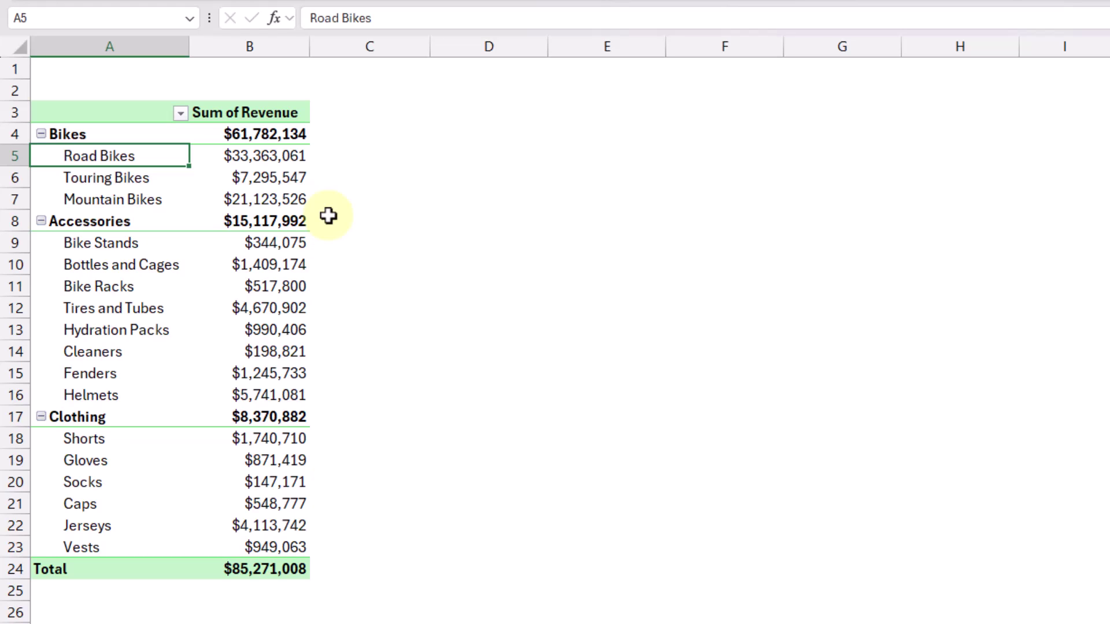
Step: Move the Bikes category with its subcategories to between Accessories and Clothing
left_click(138, 134)
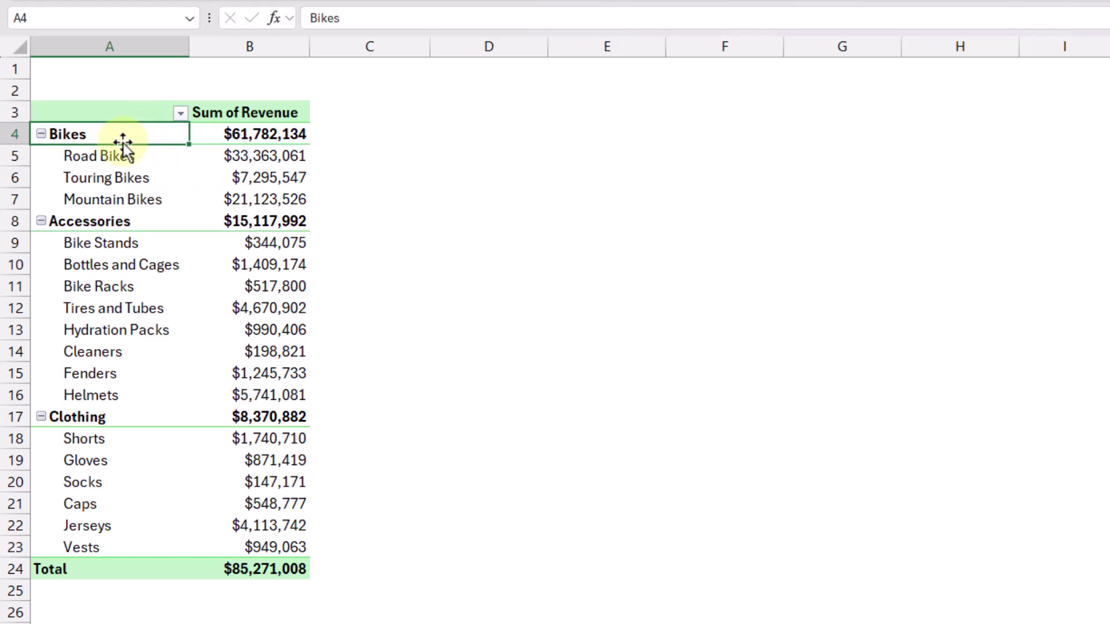
left_click(122, 143)
left_click_drag(122, 143, 99, 434)
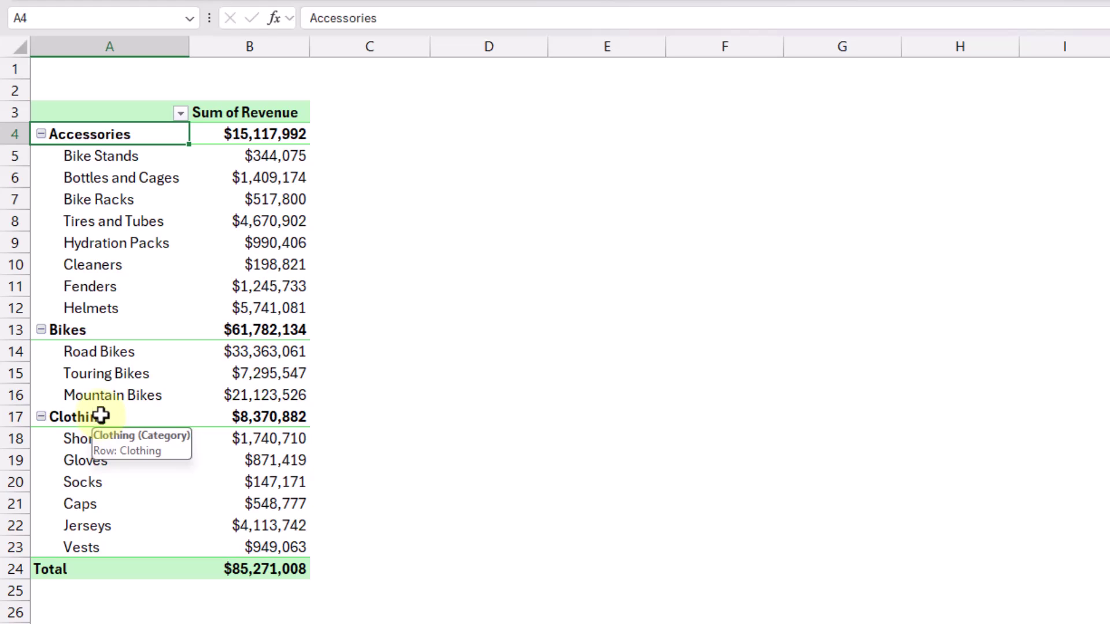
Step: Within Accessories, move Bottles and Cages below Hydration Packs, and move Bike Racks and Tires and Tubes together below Fenders
left_click(120, 182)
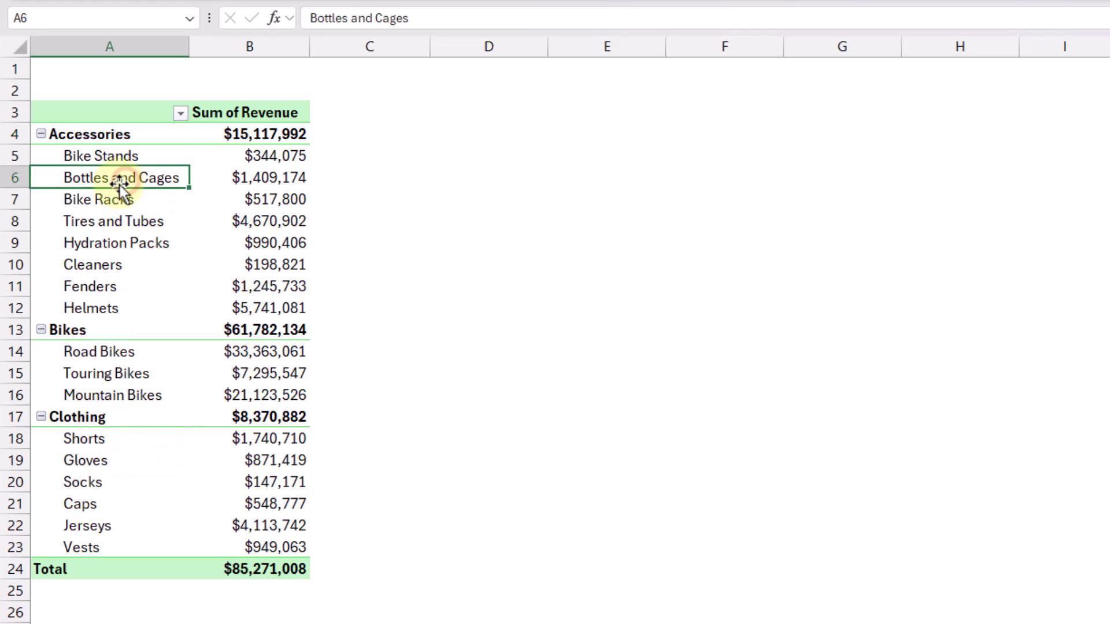
left_click_drag(115, 191, 117, 263)
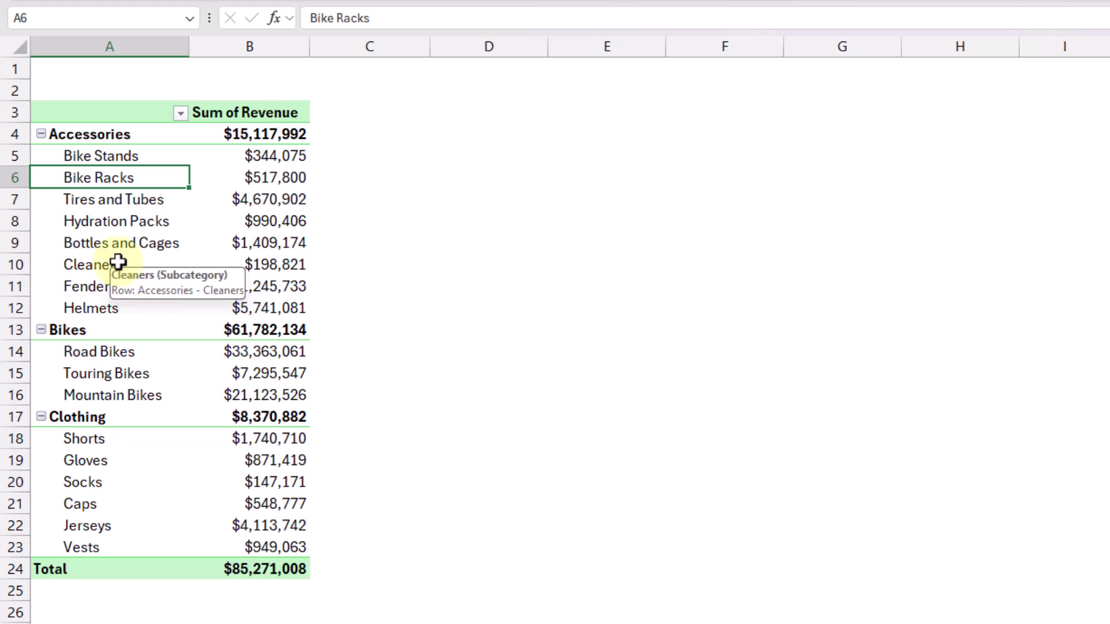
left_click_drag(121, 174, 129, 299)
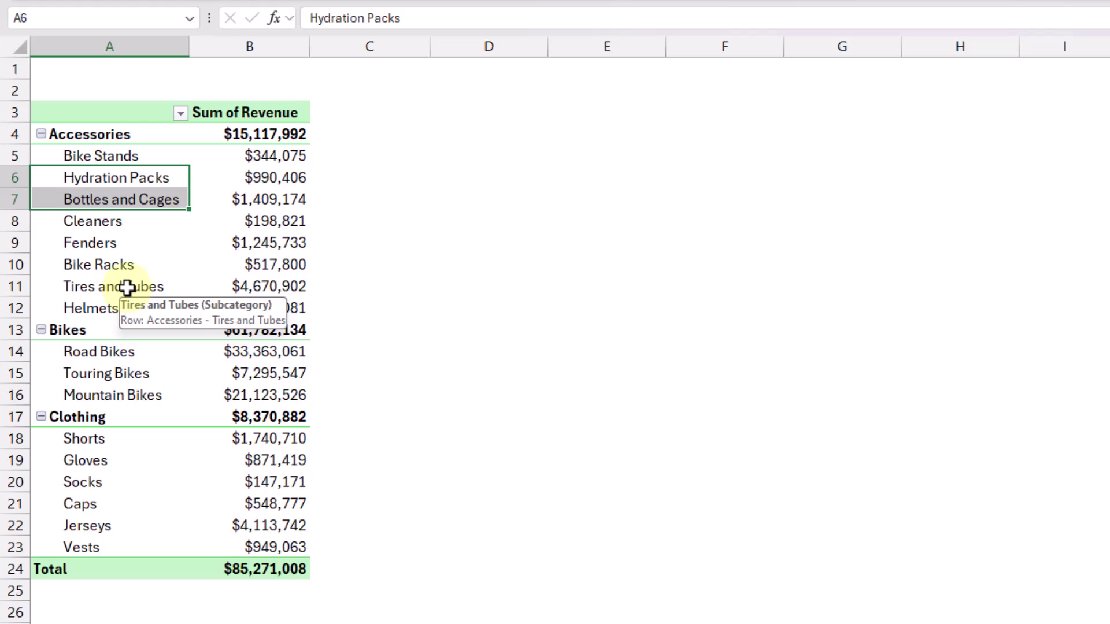
Step: Sort the pivot table's categories in descending order, from Z to A
right_click(128, 135)
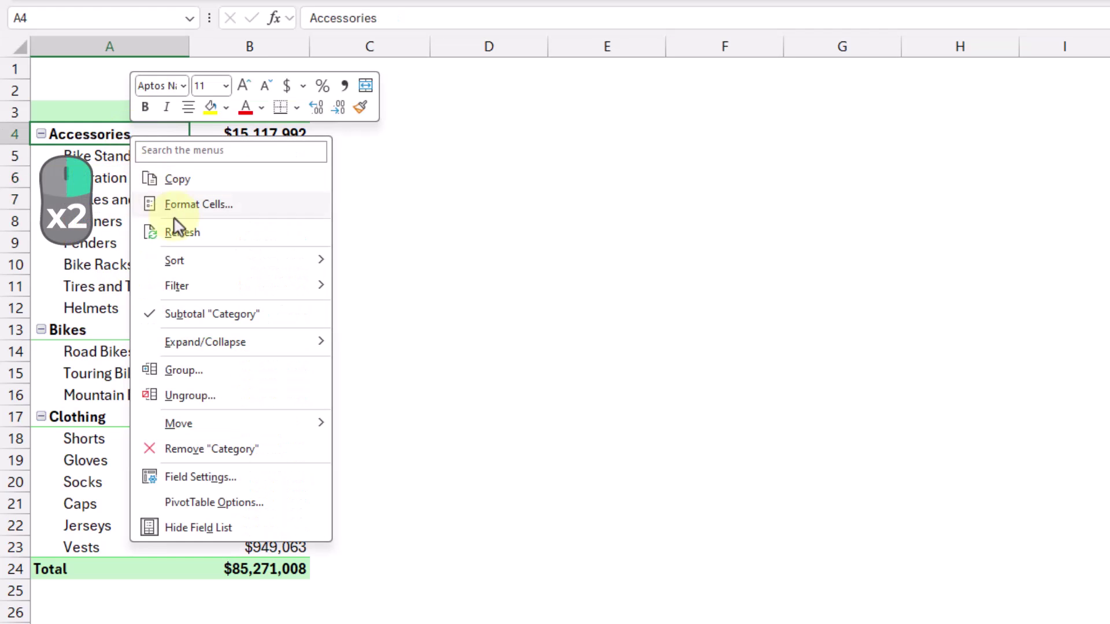
mouse_move(196, 267)
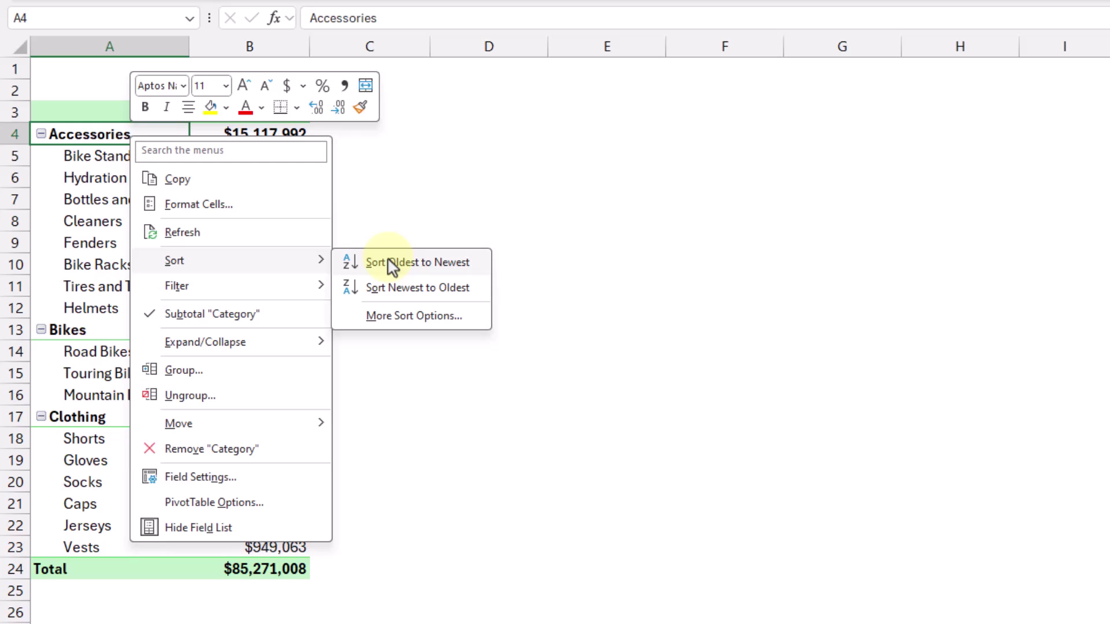
left_click(405, 289)
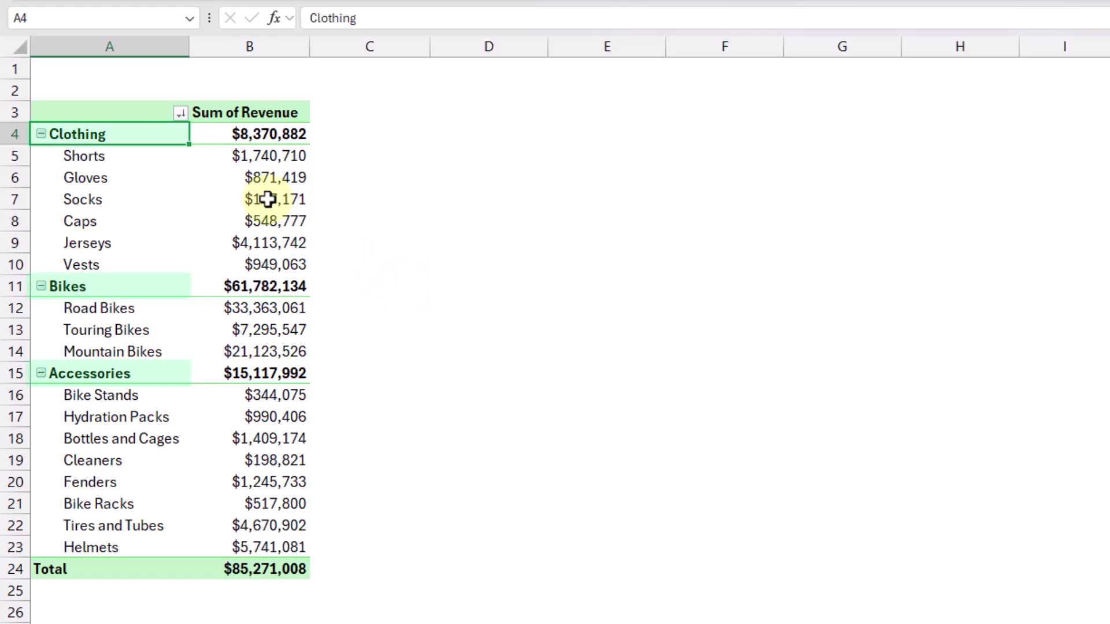
Step: Sort the pivot table's categories in ascending order, from A to Z
right_click(161, 137)
mouse_move(350, 266)
left_click(419, 263)
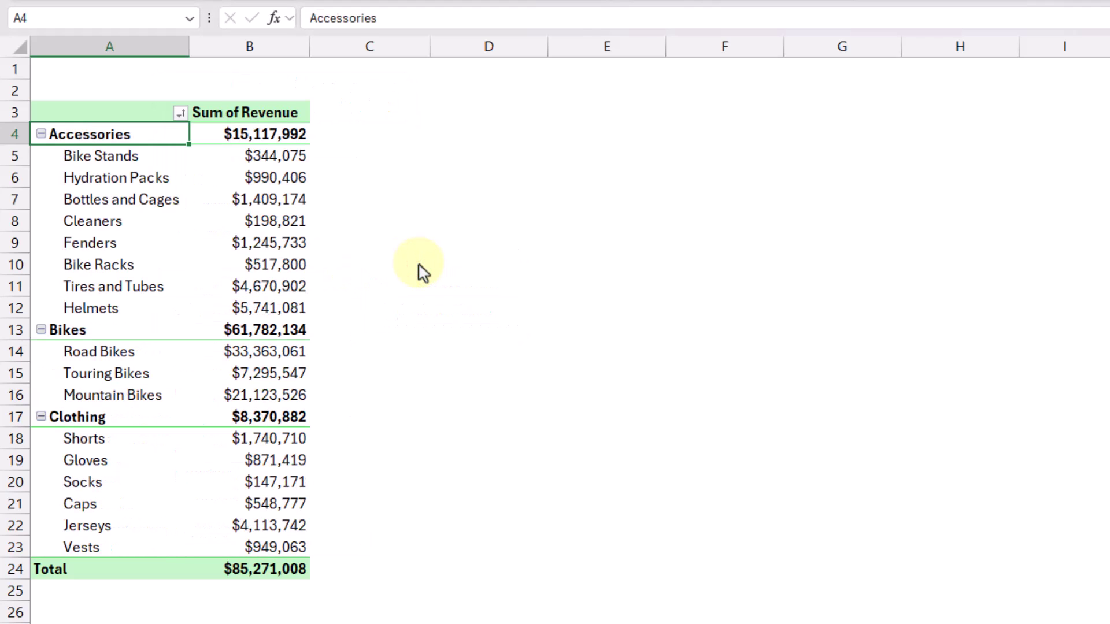
Step: Sort the subcategories within each category in ascending order, from A to Z
right_click(104, 181)
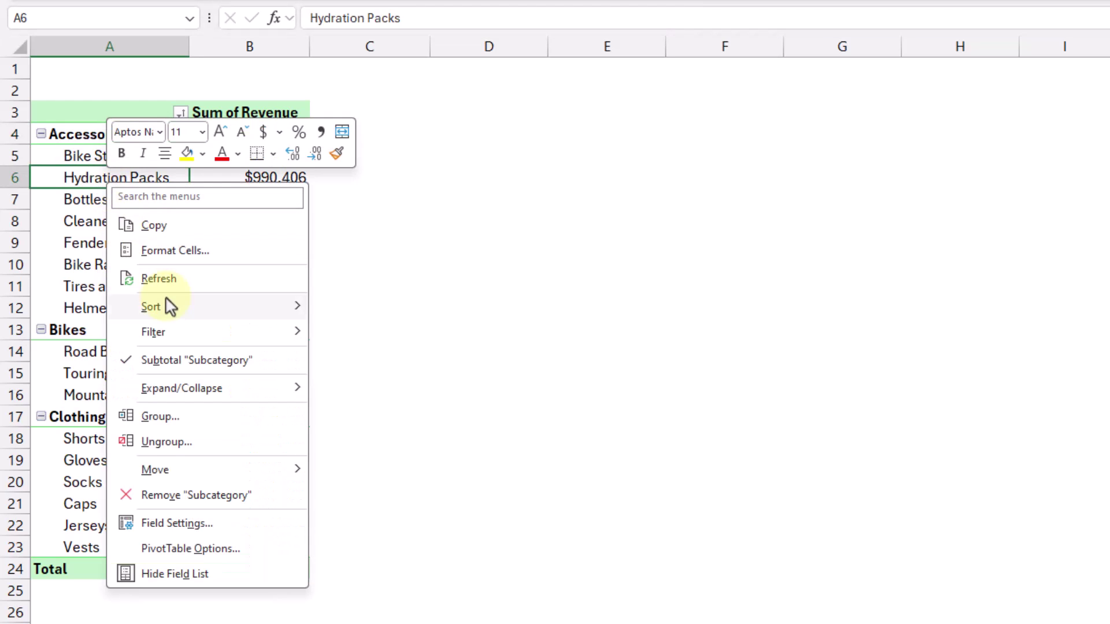
mouse_move(196, 307)
left_click(370, 312)
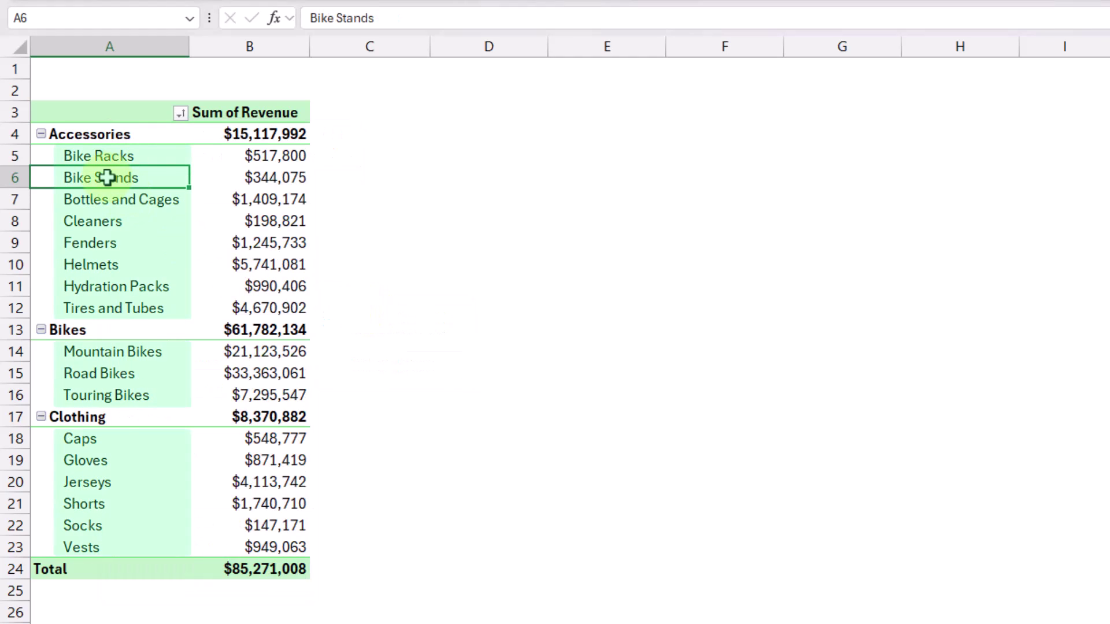
Step: Sort the subcategories within each category in descending order, from Z to A
right_click(109, 176)
mouse_move(174, 307)
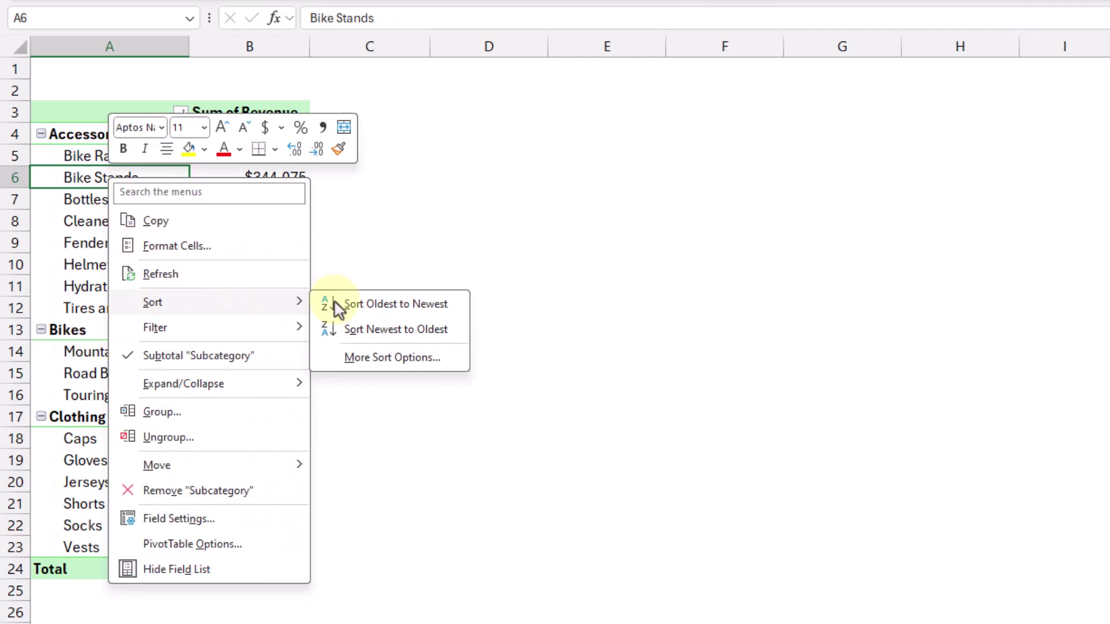
left_click(367, 330)
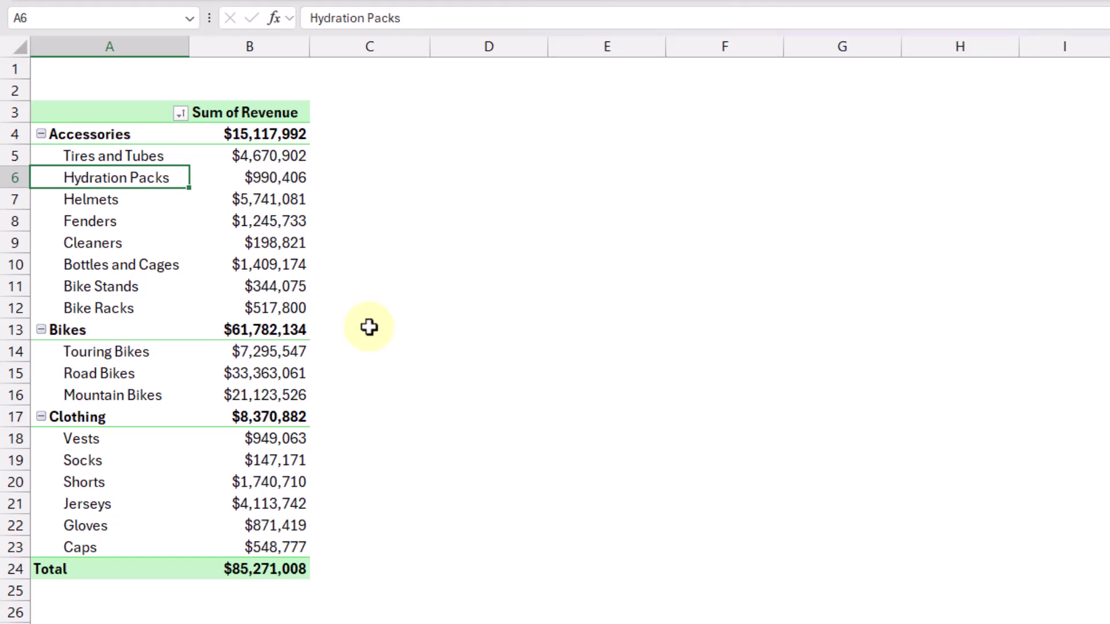
Step: Sort the categories by their total revenue from smallest to largest
left_click(257, 199)
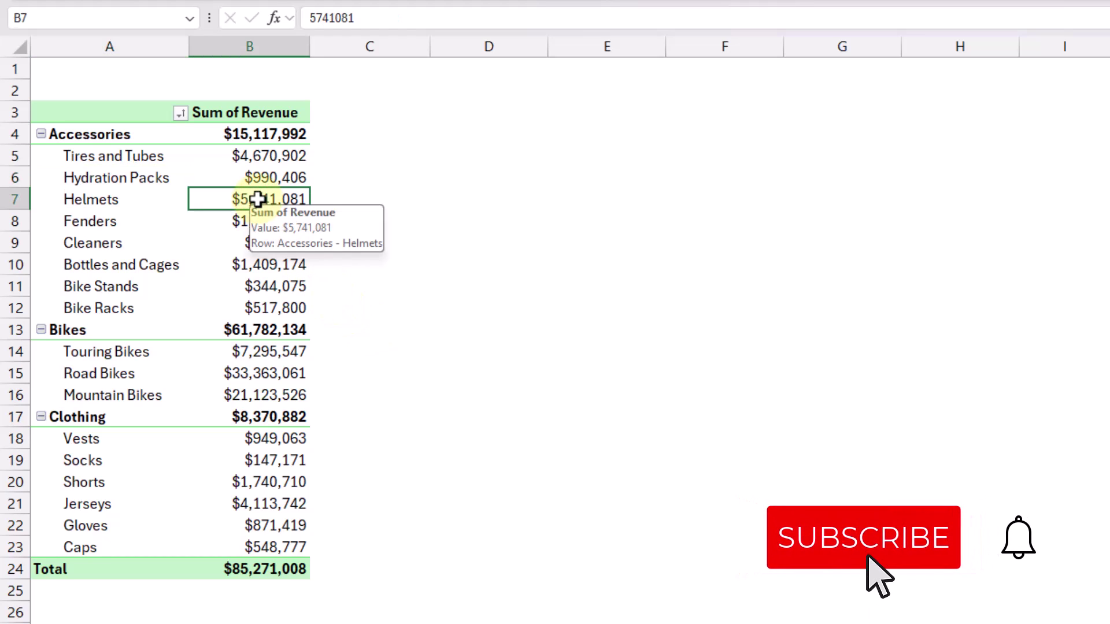
left_click(267, 133)
right_click(267, 133)
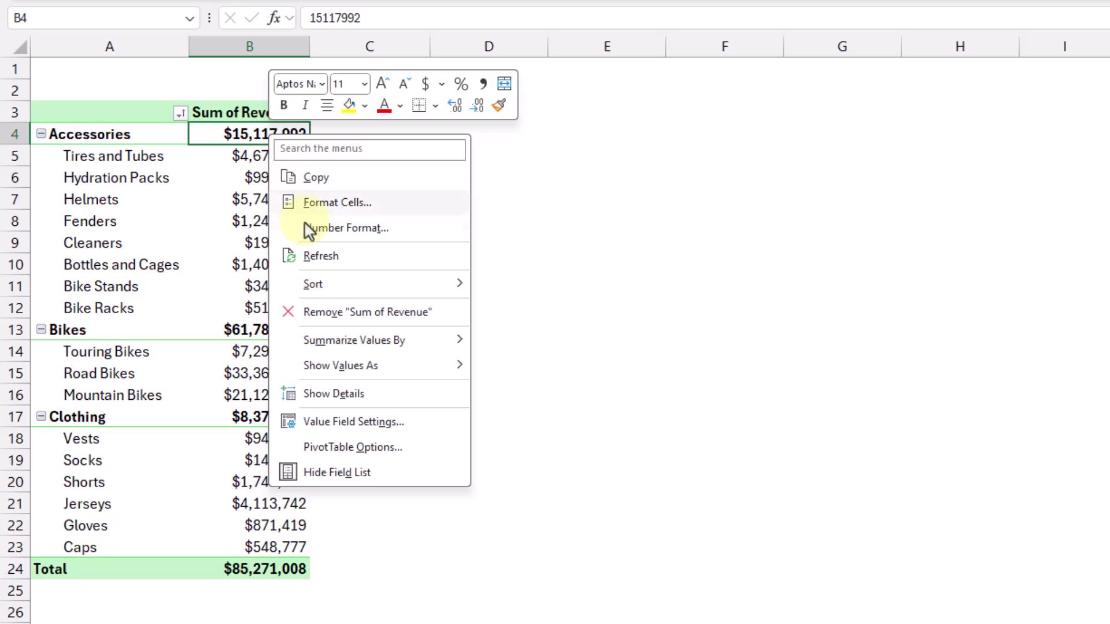
mouse_move(334, 291)
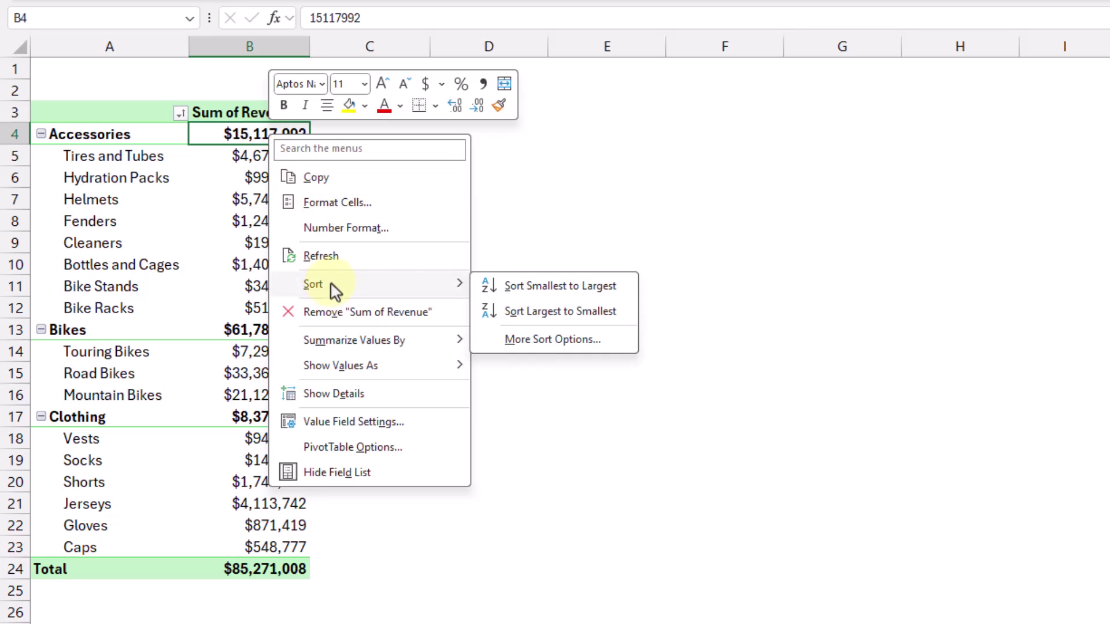
left_click(547, 289)
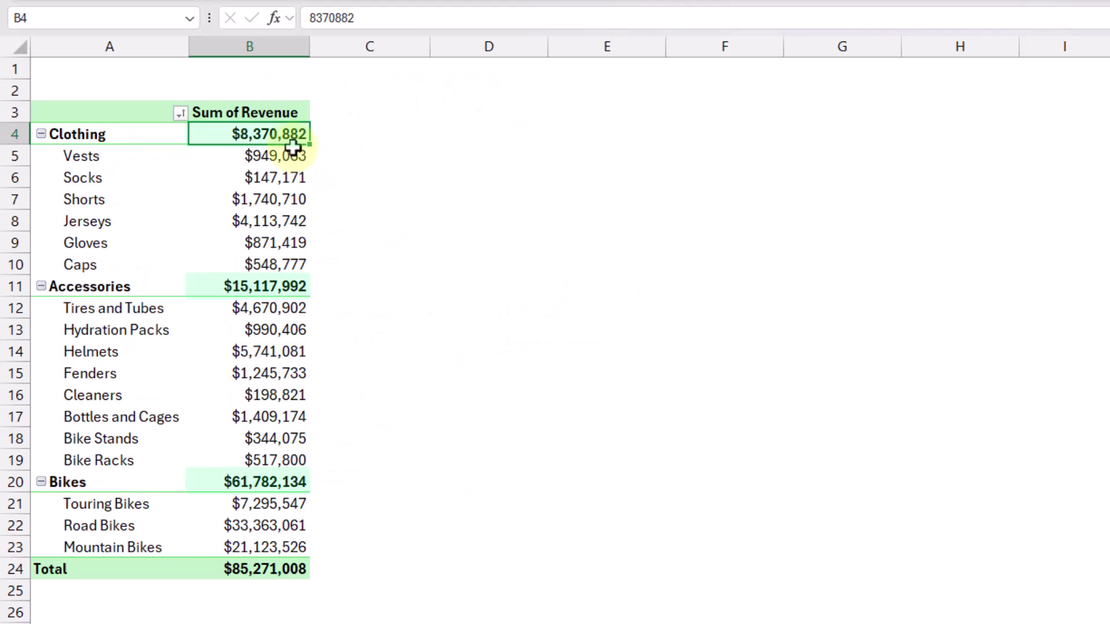
Step: Sort the categories by their total revenue from largest to smallest
mouse_move(284, 134)
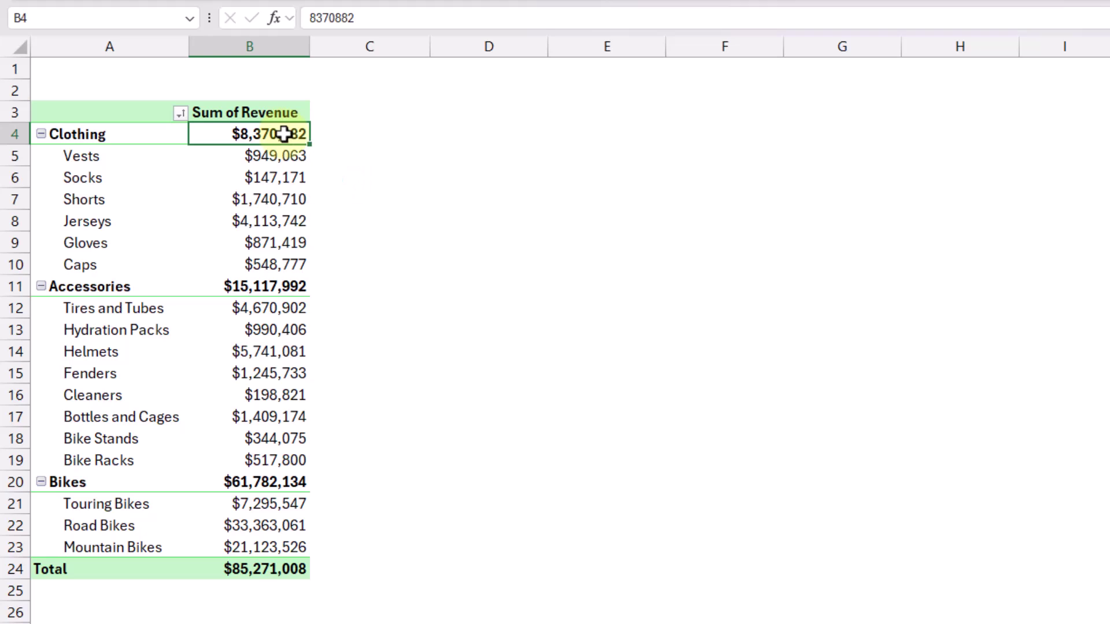
right_click(284, 134)
mouse_move(347, 284)
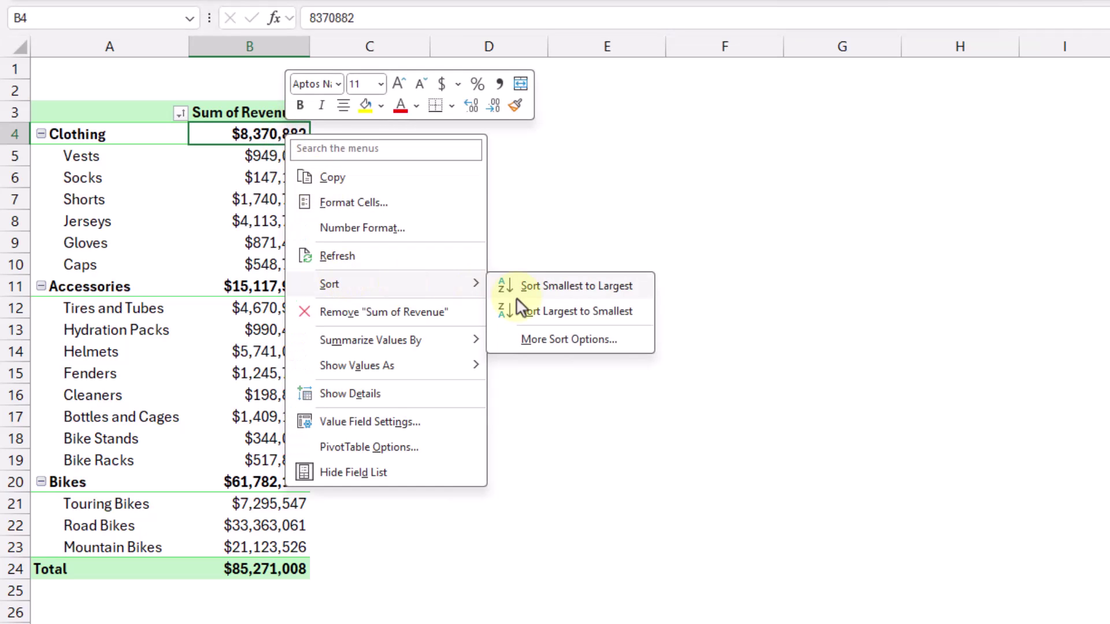
left_click(552, 312)
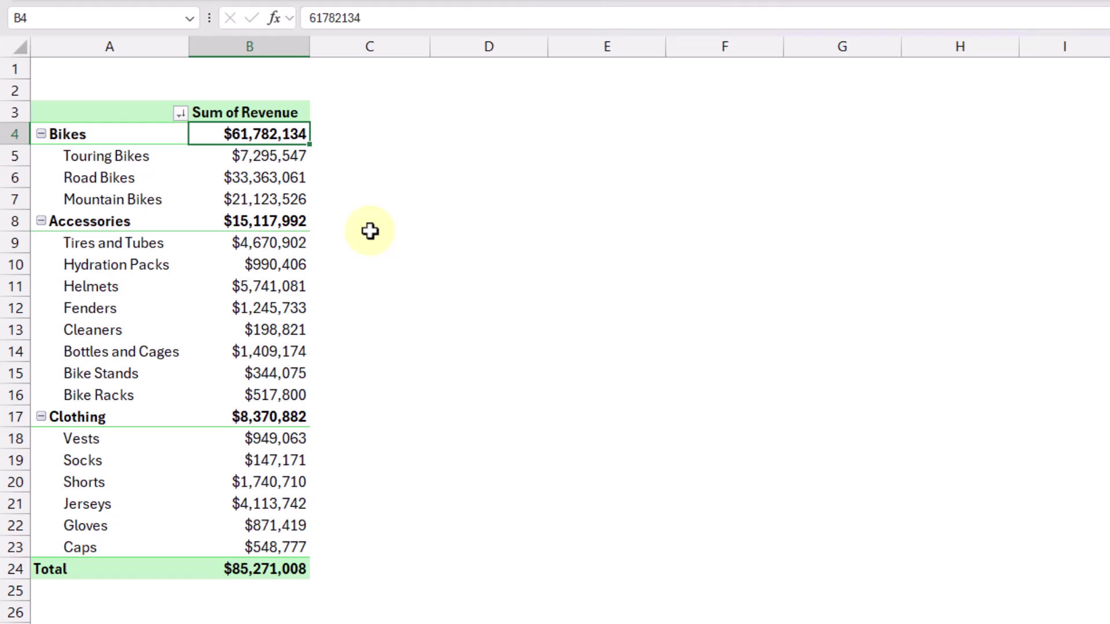
Step: Sort the subcategories within each category by revenue from smallest to largest
left_click(272, 178)
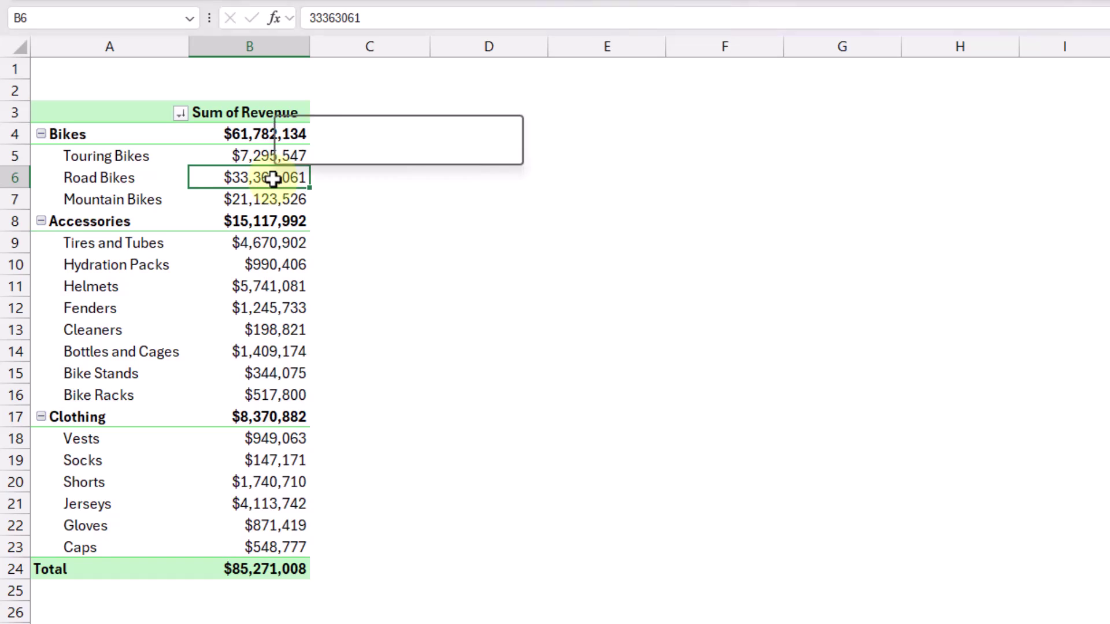
right_click(278, 178)
mouse_move(345, 333)
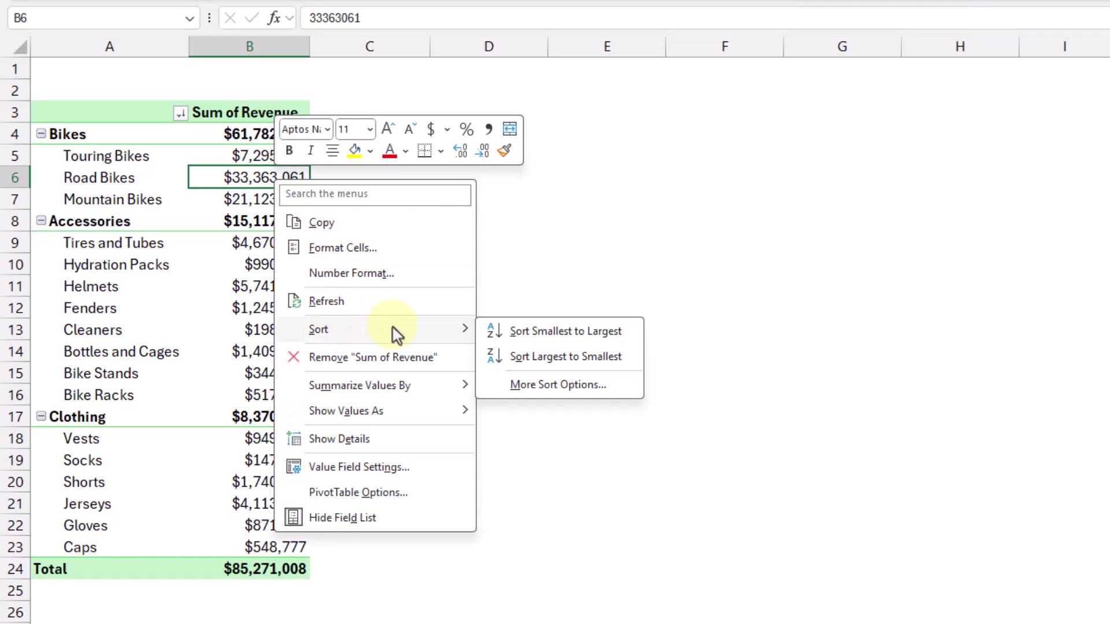
left_click(517, 332)
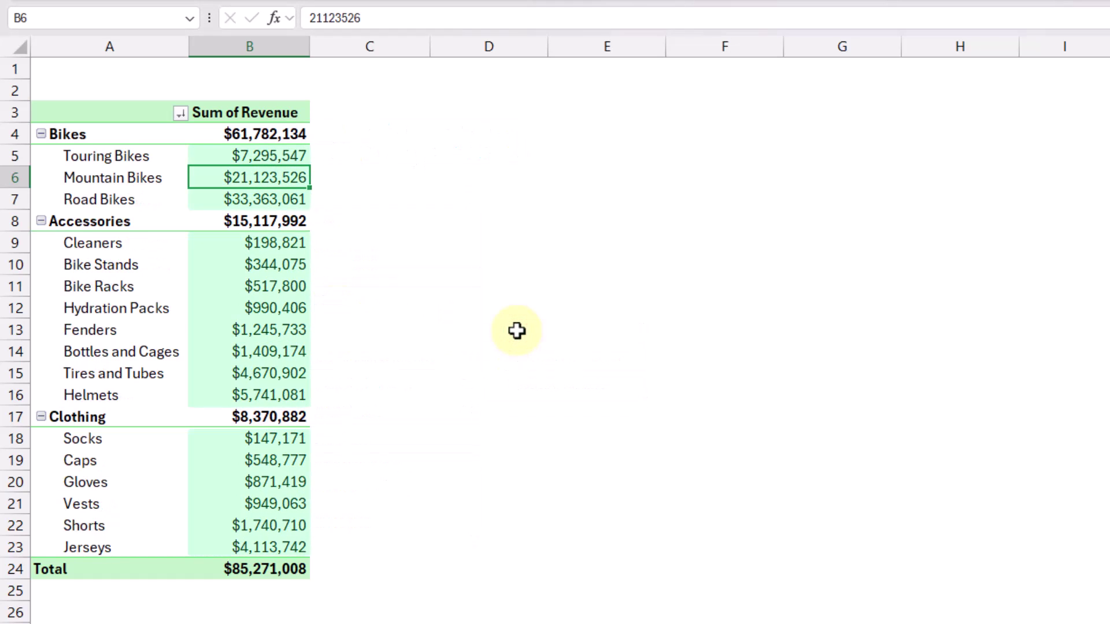
Step: Sort the subcategories within each category by revenue from largest to smallest
right_click(265, 174)
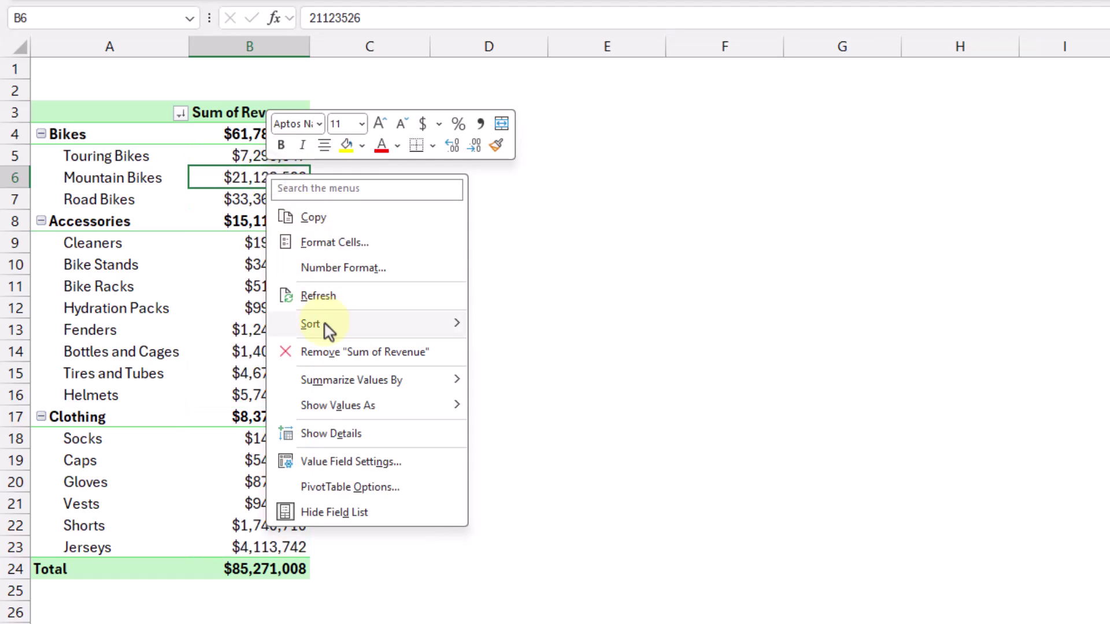
mouse_move(324, 329)
left_click(523, 352)
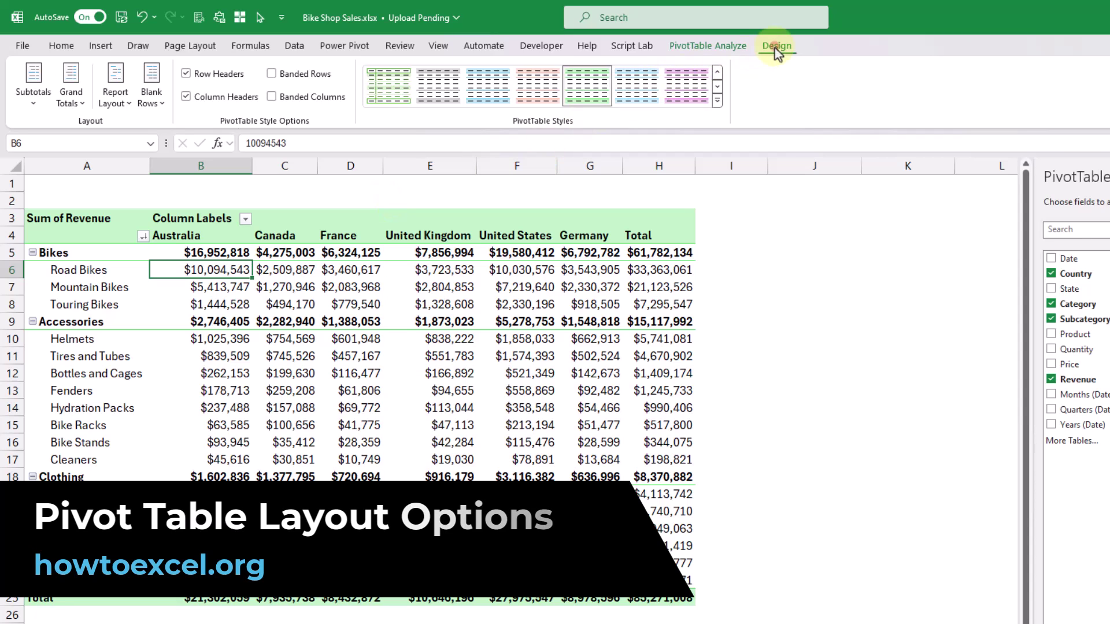
Step: Show the pivot table report in outline form, and switch its layout to tabular form
left_click(121, 109)
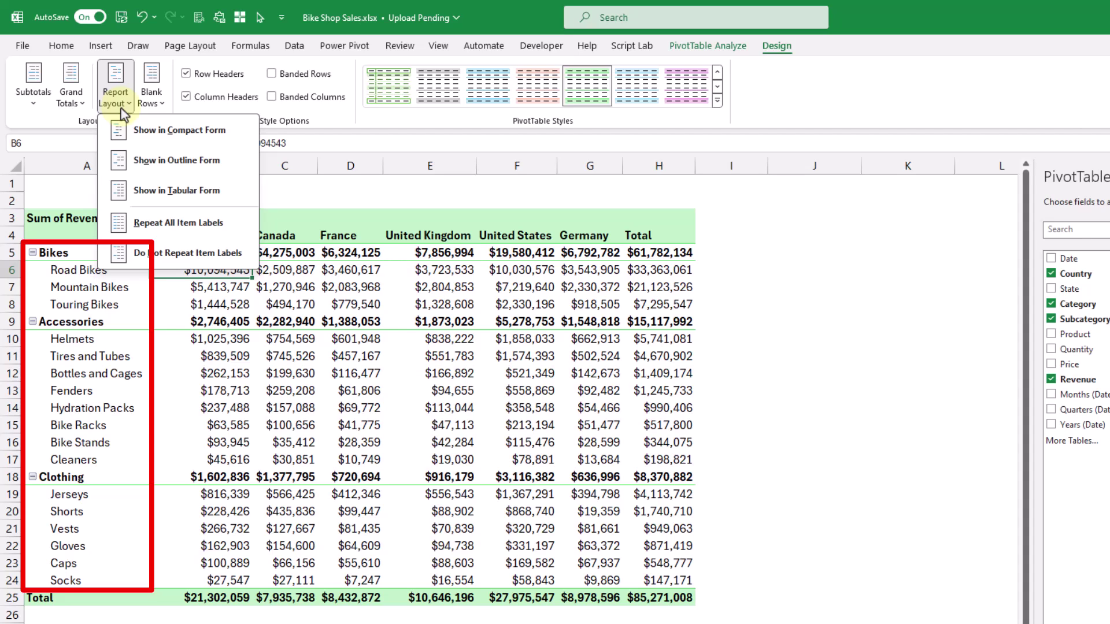
left_click(146, 159)
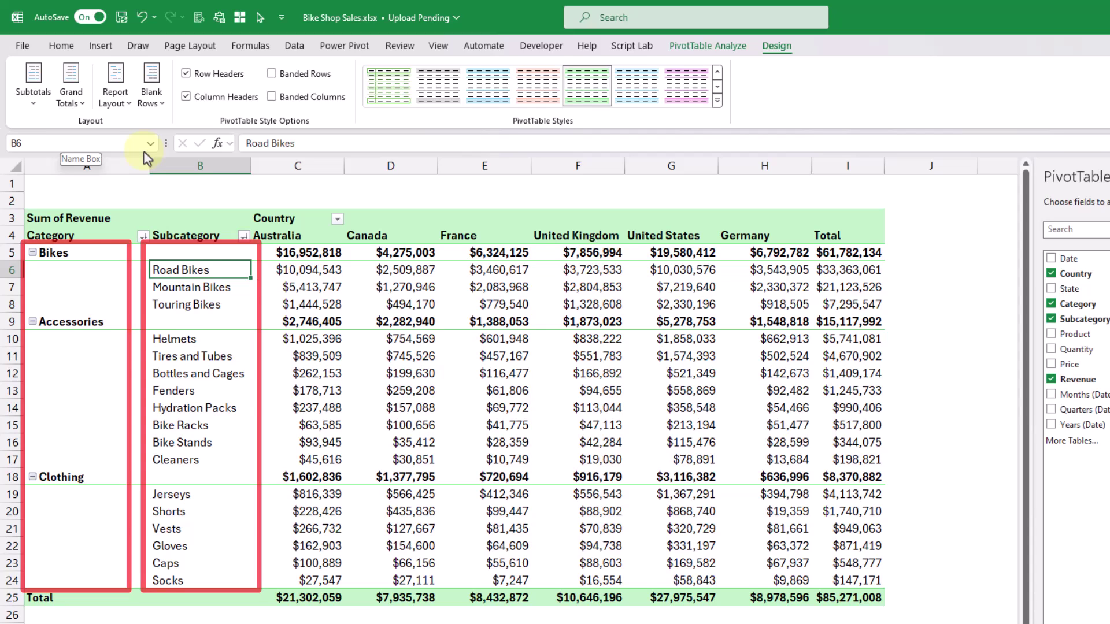
left_click(119, 104)
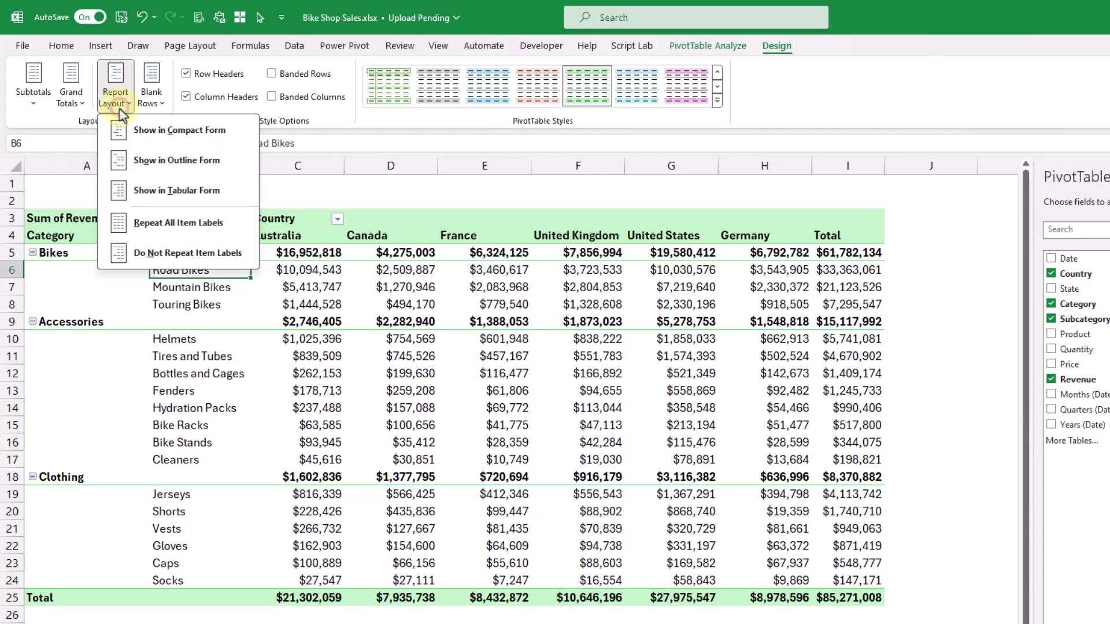
left_click(155, 191)
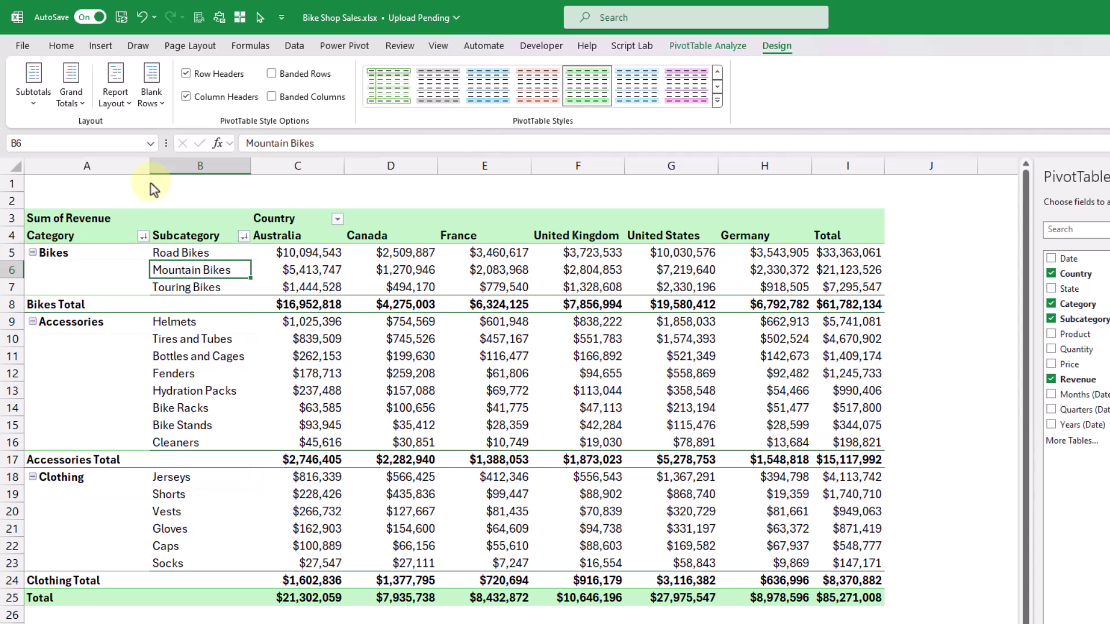
Step: Repeat all item labels in the tabular pivot table, and turn the repeated labels off again
left_click(120, 107)
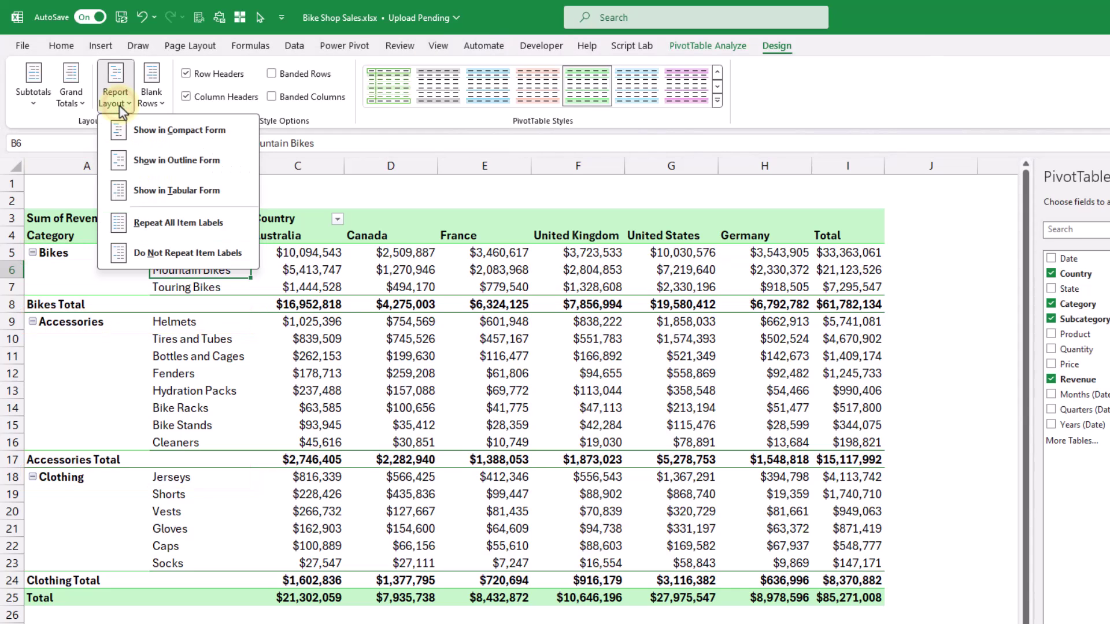
left_click(155, 225)
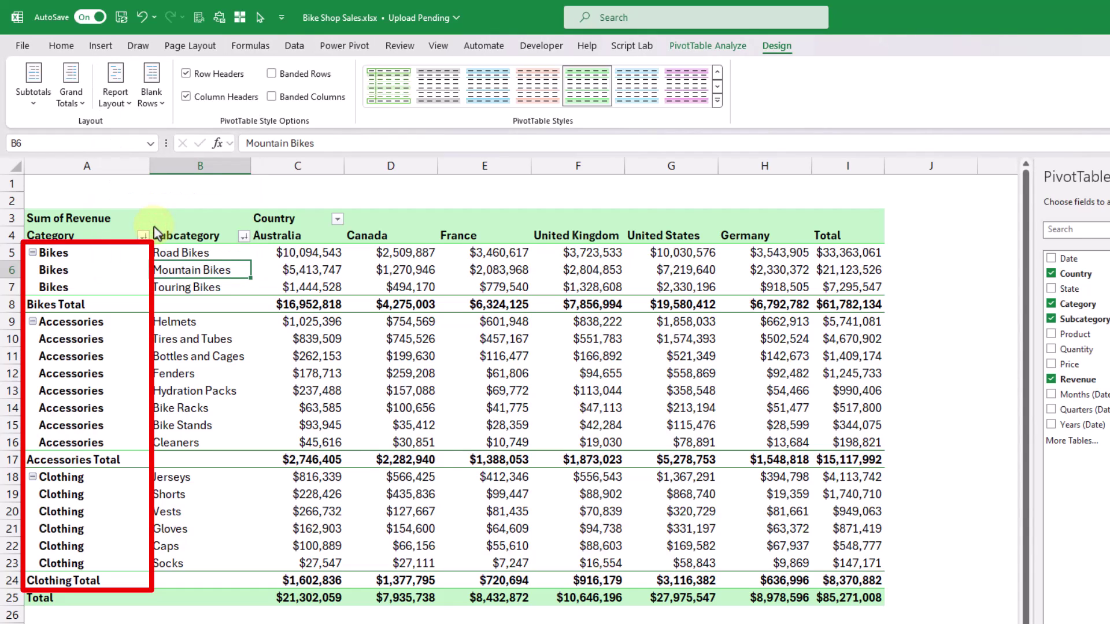
left_click(116, 93)
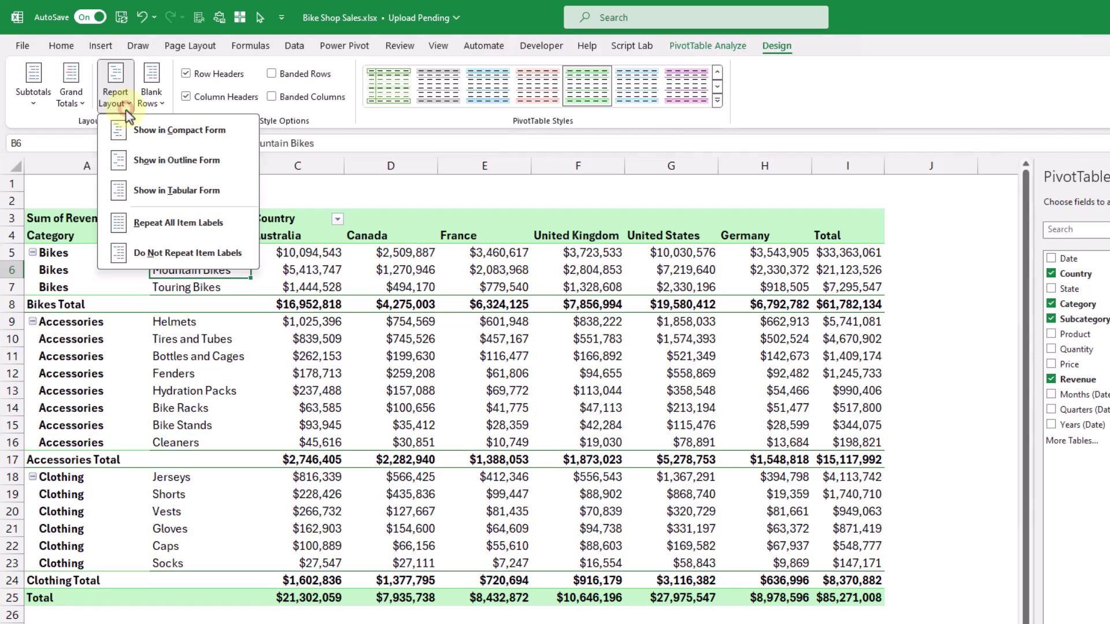
left_click(157, 254)
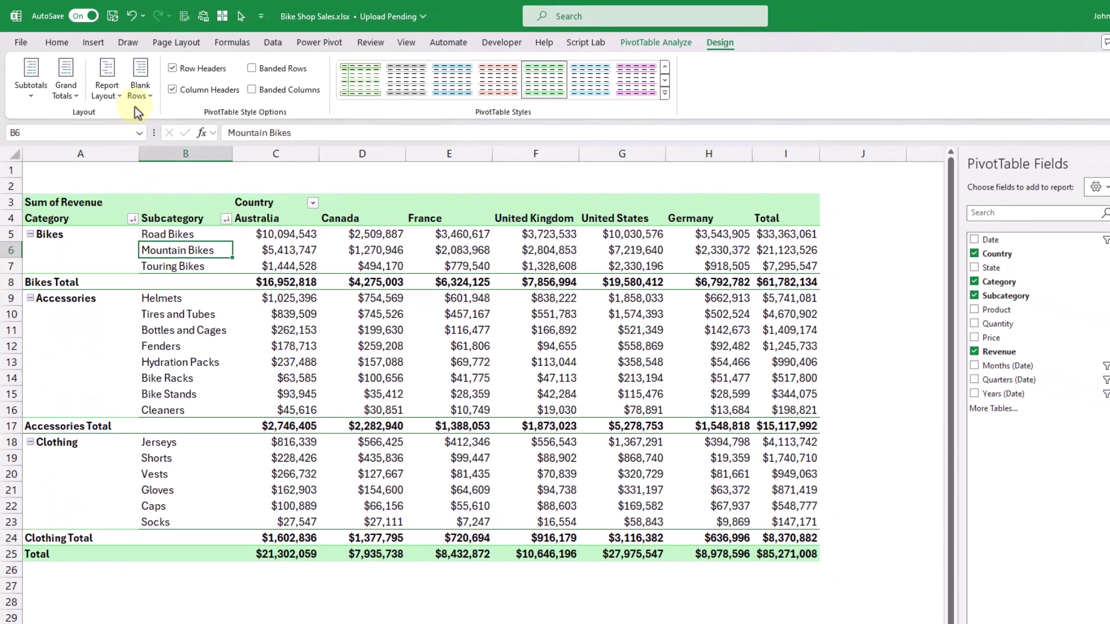
Step: Insert a blank line after each item in the pivot table, and remove the blank lines again
left_click(138, 99)
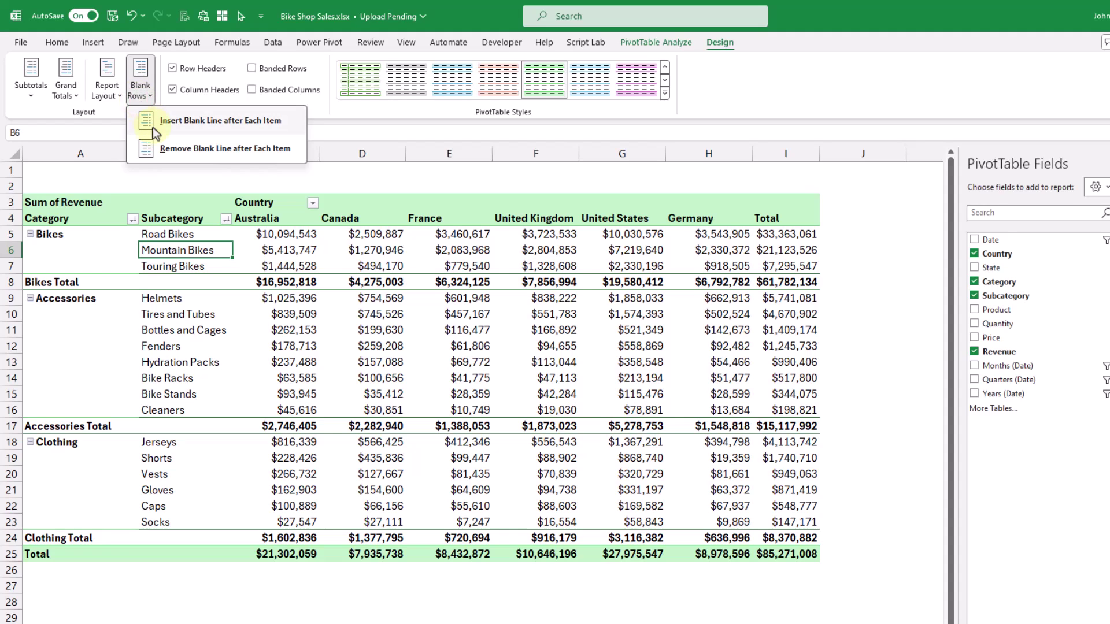
left_click(153, 127)
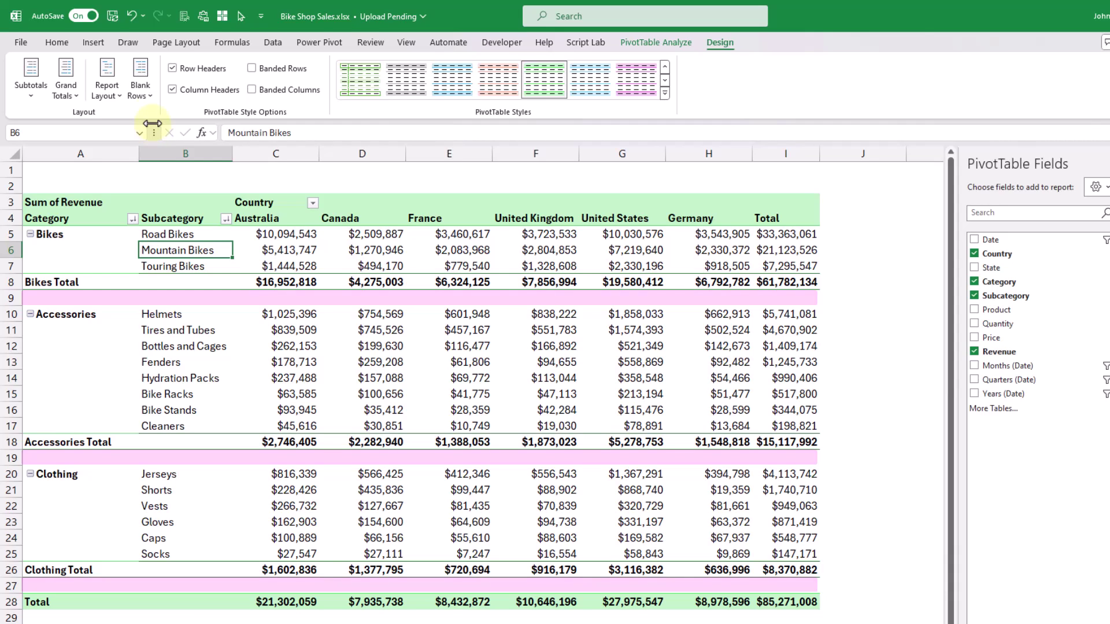
left_click(149, 97)
left_click(157, 148)
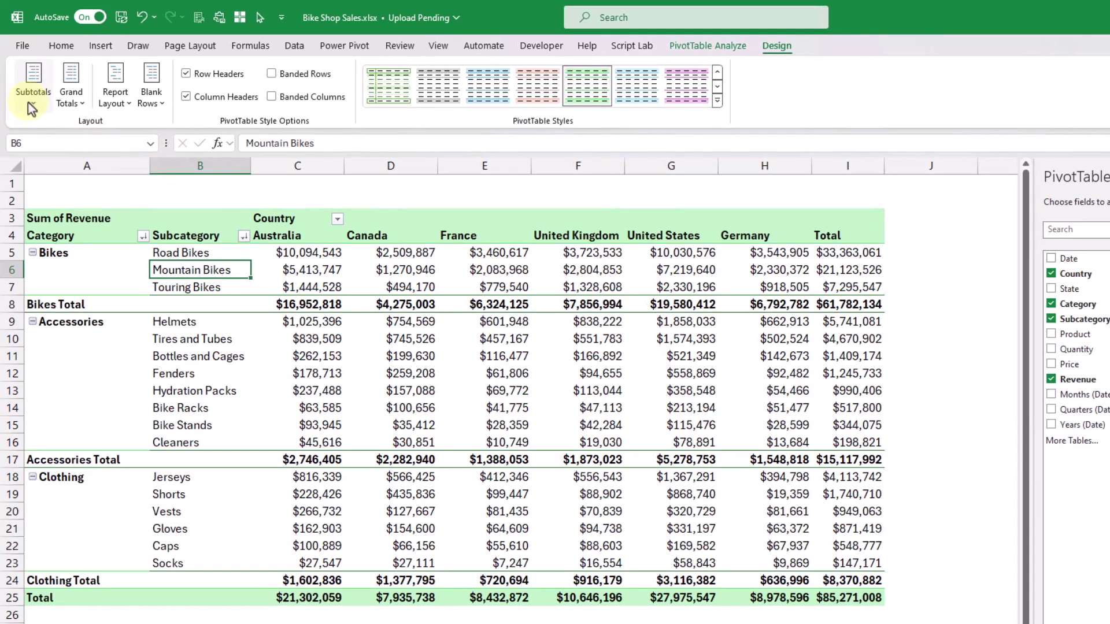
Step: Hide the category subtotals in the pivot table, and show them again at the bottom of each group
left_click(32, 107)
left_click(42, 133)
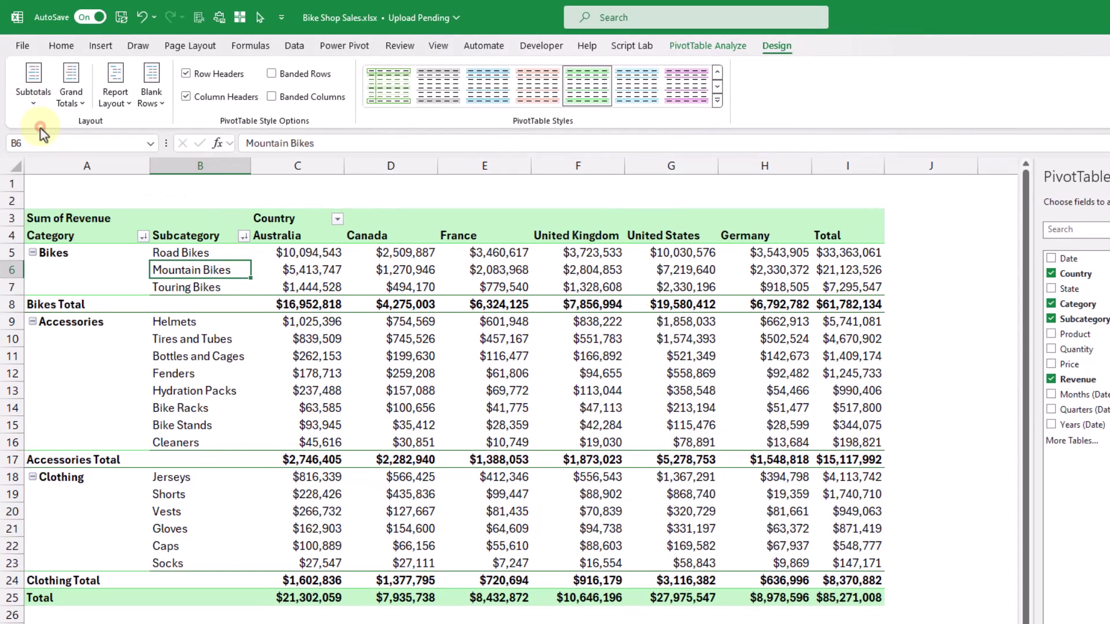
left_click(34, 98)
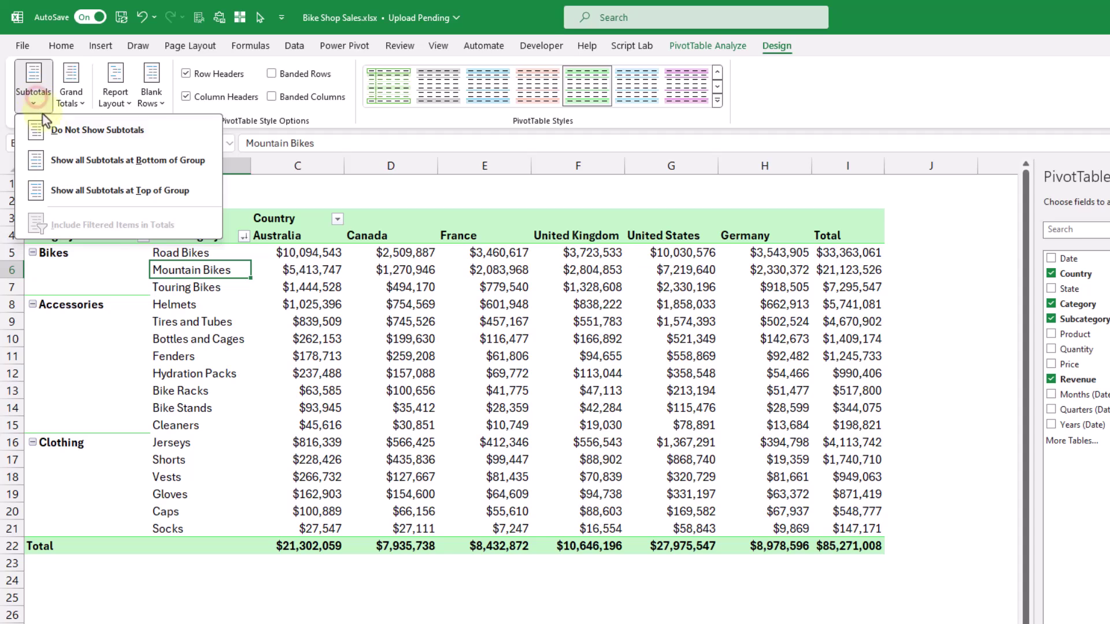
left_click(63, 160)
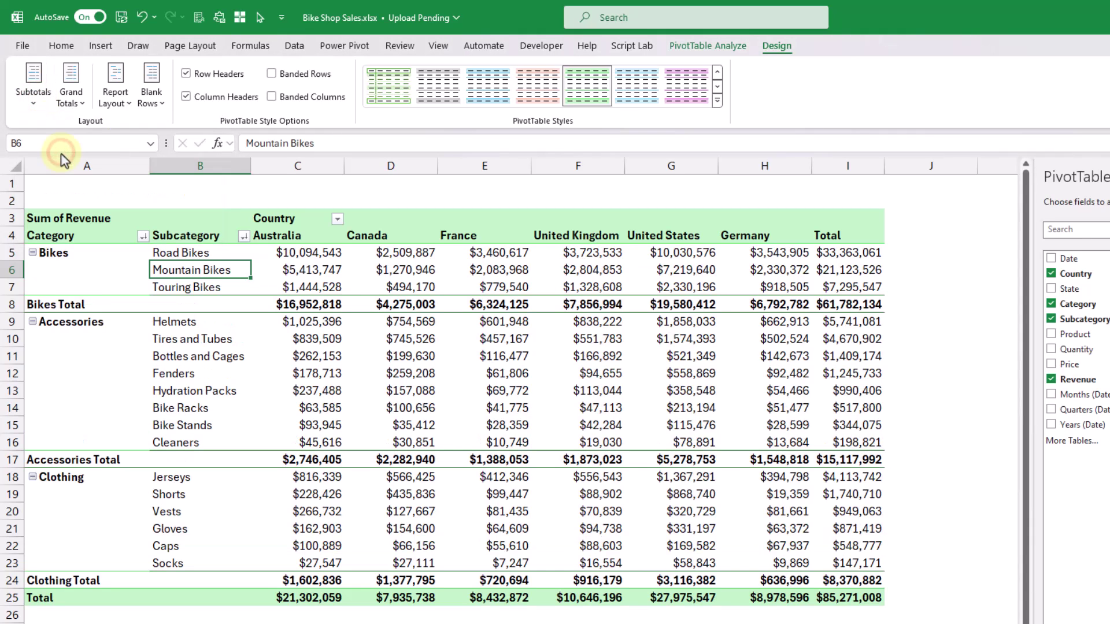
Step: Set all subtotals to the top of each group and change the report layout to compact form
left_click(38, 104)
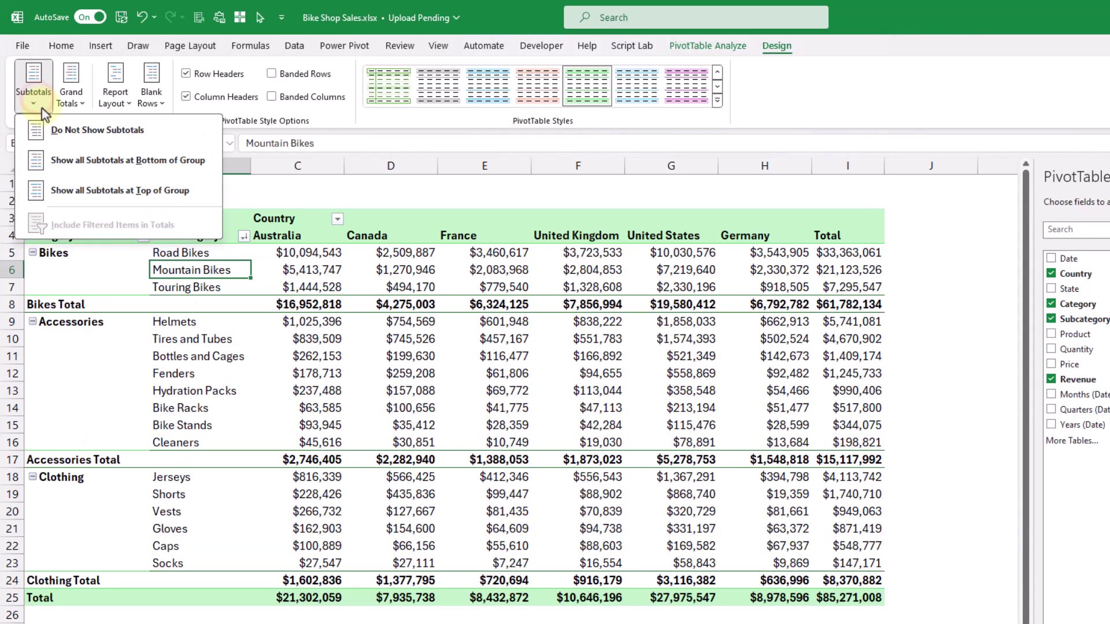
left_click(75, 192)
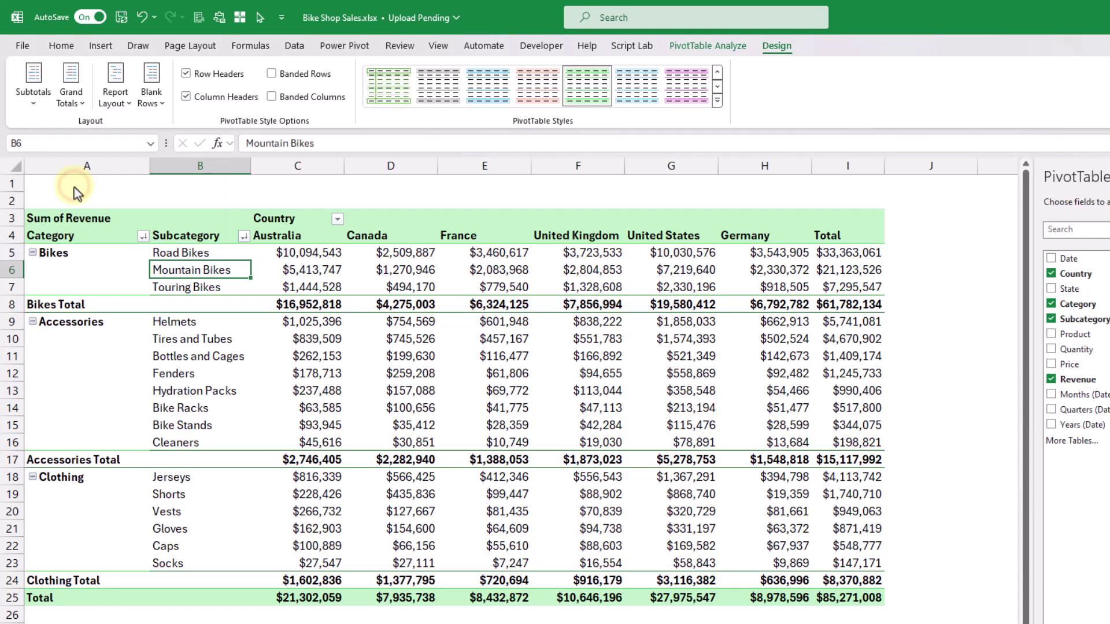
left_click(118, 99)
left_click(133, 131)
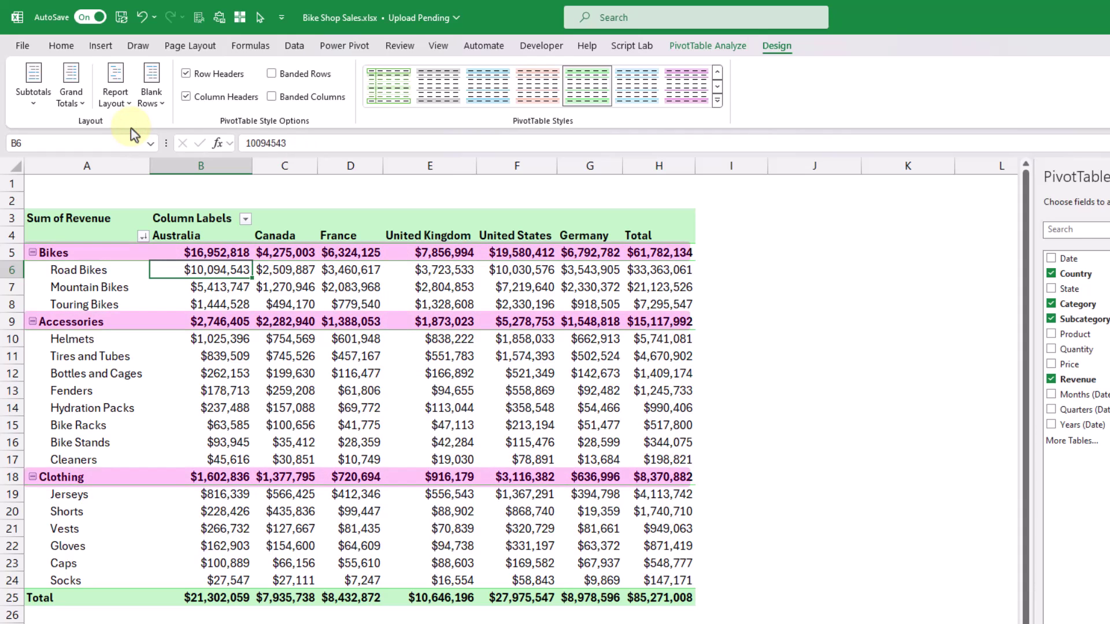
Step: Turn grand totals off for rows and columns, and turn them back on for both
left_click(74, 97)
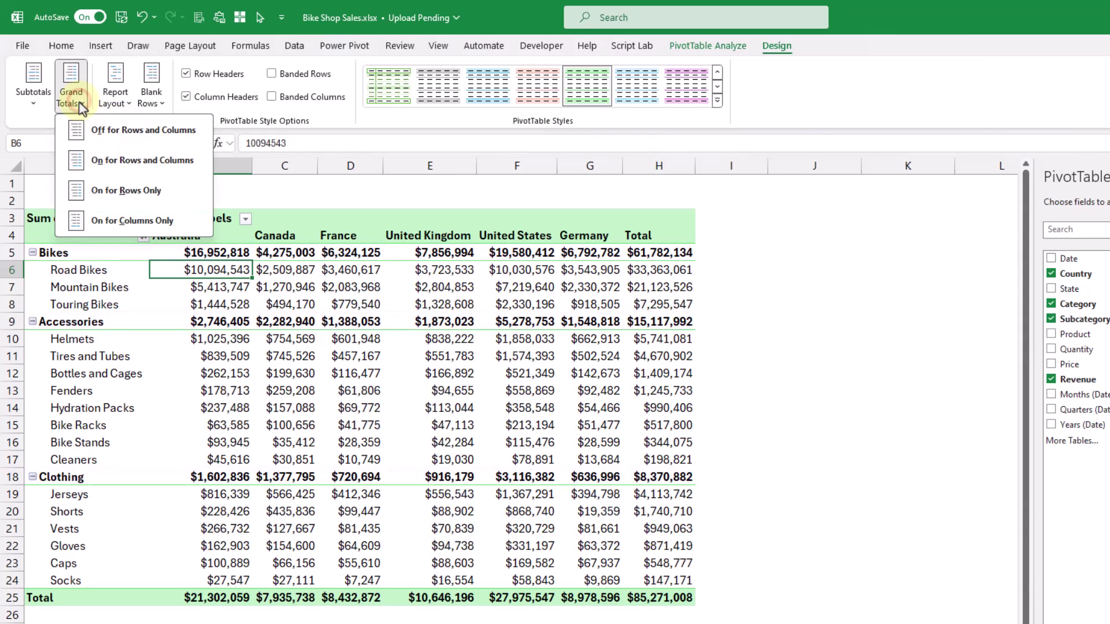
left_click(87, 129)
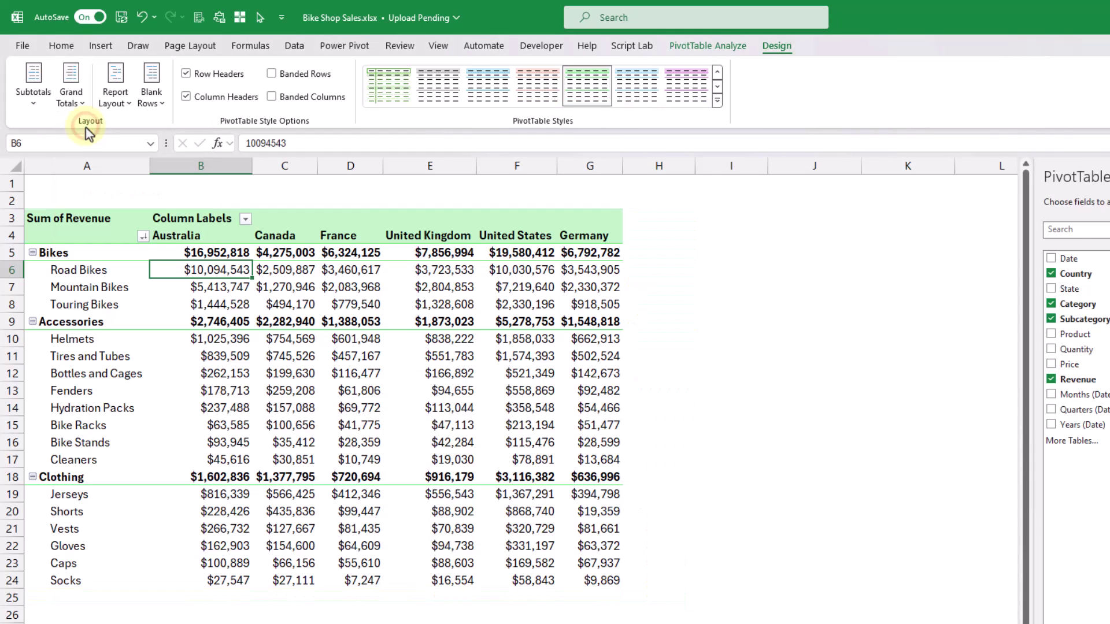
left_click(74, 101)
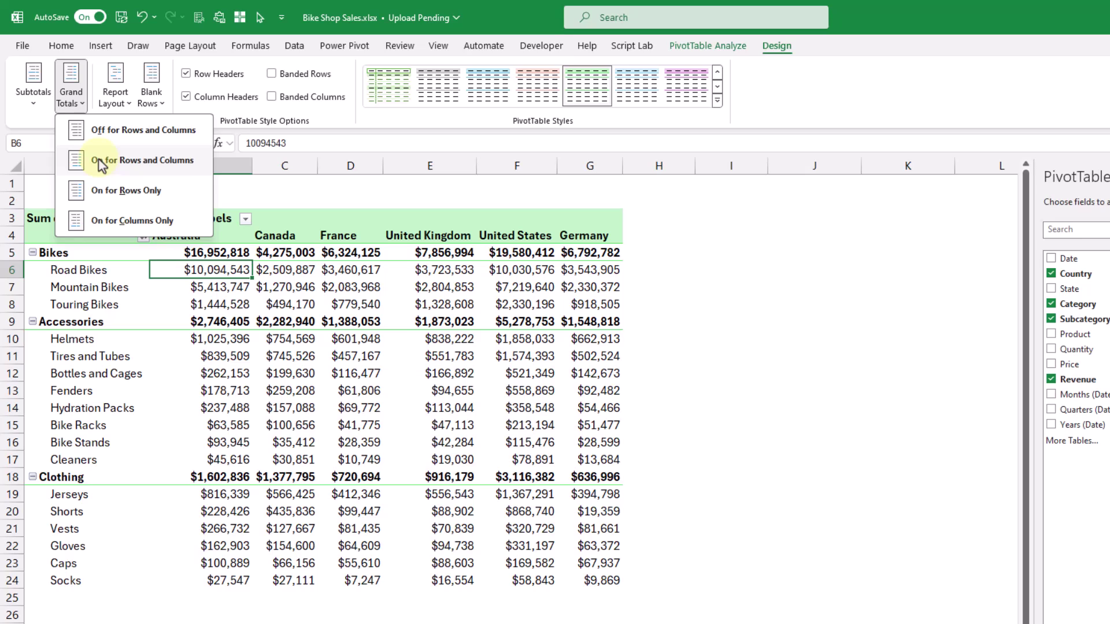
left_click(100, 163)
Step: Show grand totals for rows only, and switch them to columns only
left_click(84, 101)
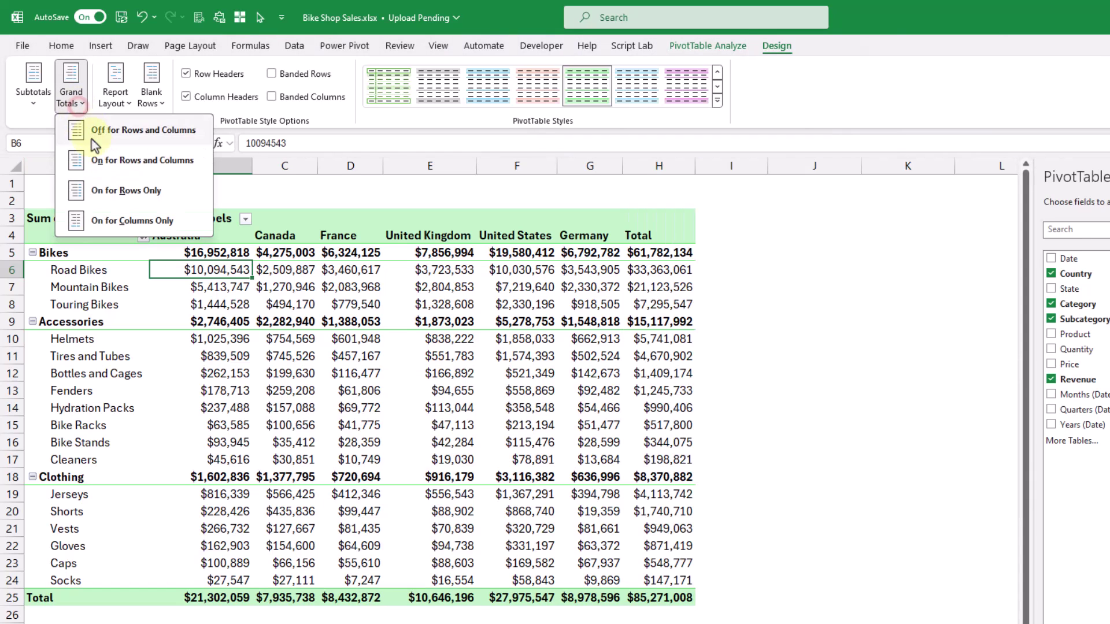
left_click(115, 192)
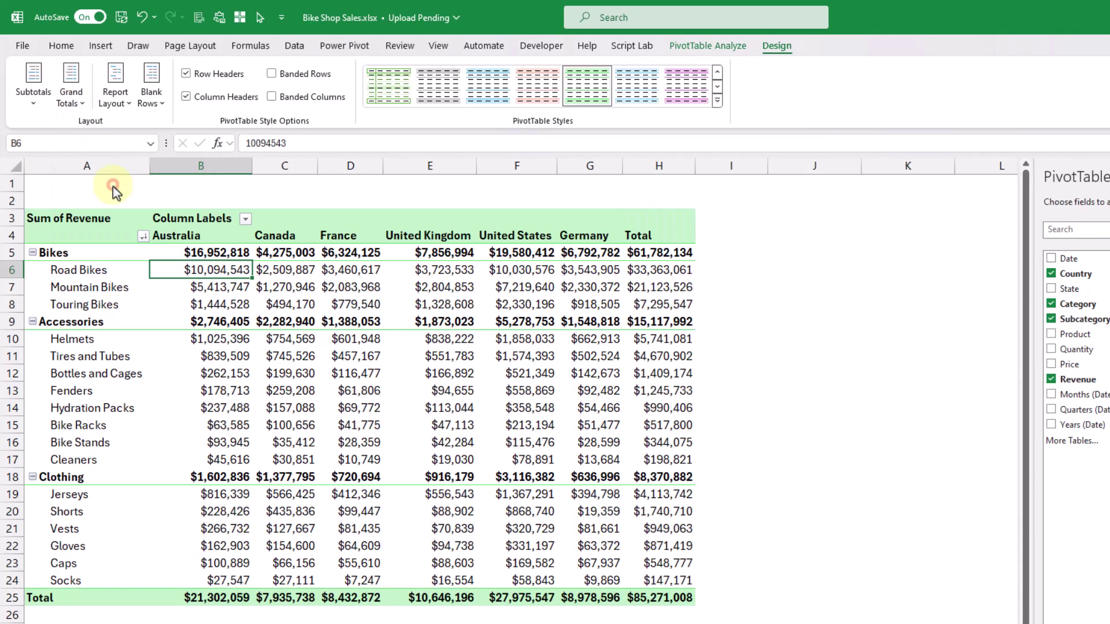
left_click(78, 98)
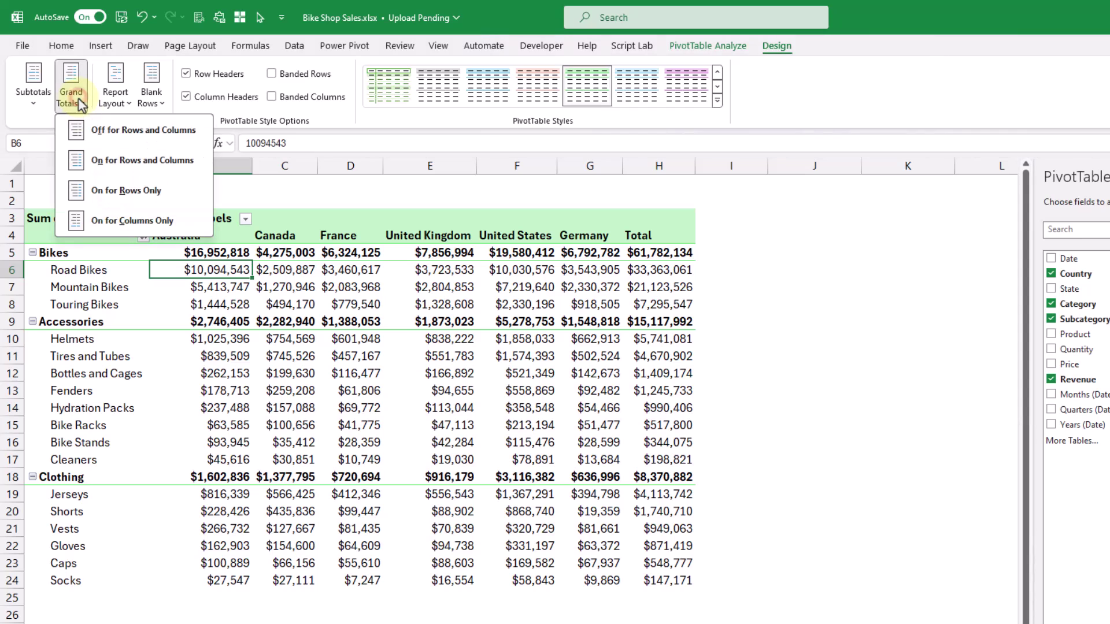
left_click(123, 220)
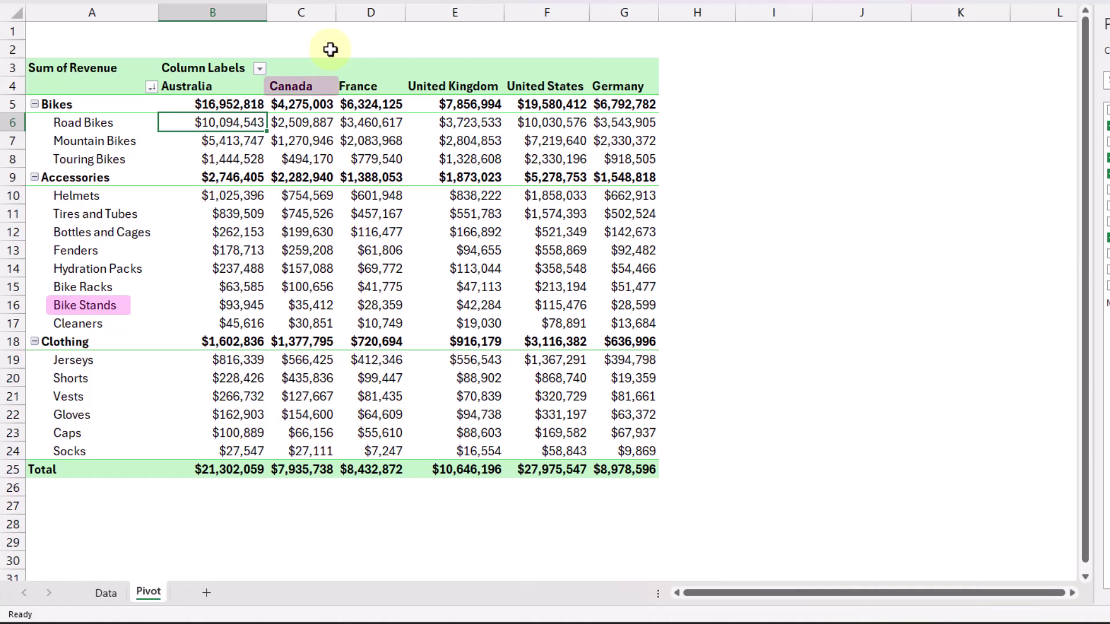
Step: Extract the records behind the Bike Stands revenue for Canada onto a new sheet, and return to the Pivot sheet
double_click(290, 302)
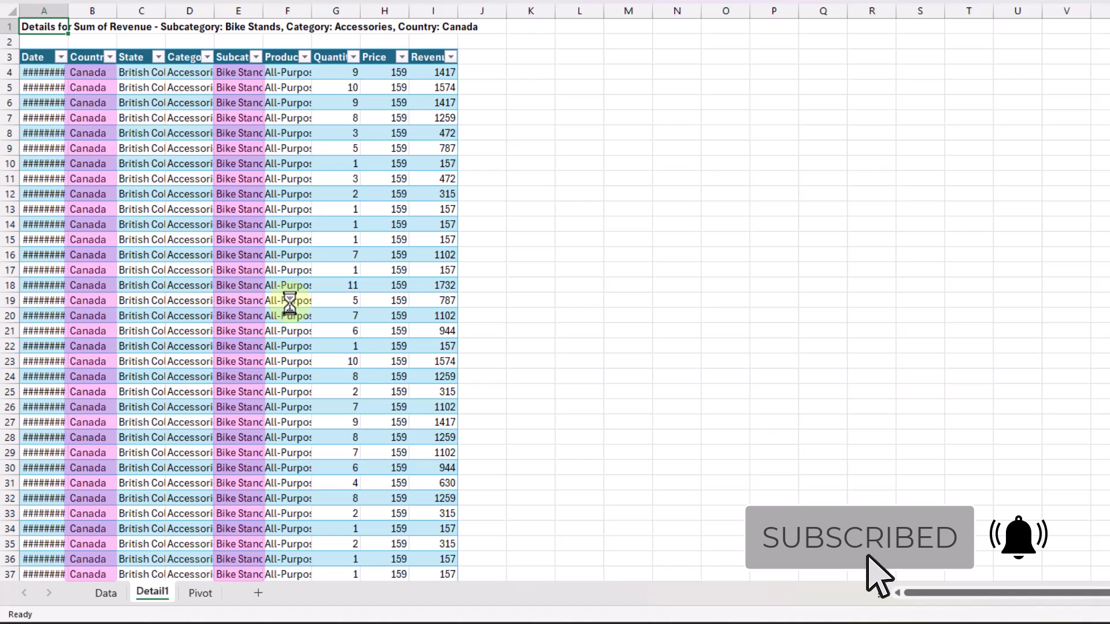
left_click(200, 592)
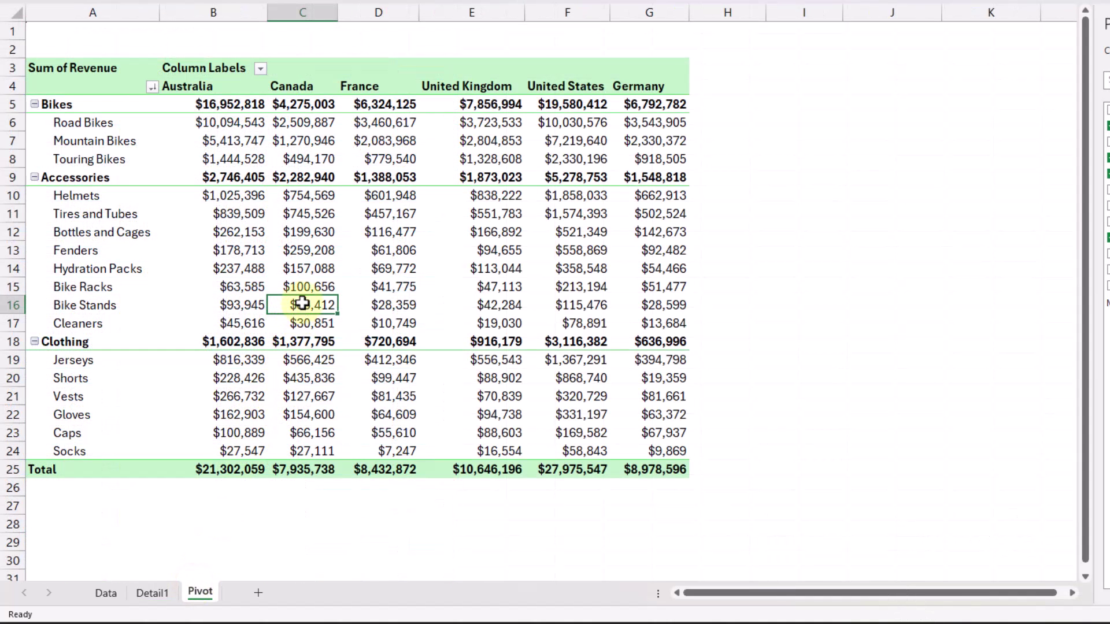
mouse_move(302, 303)
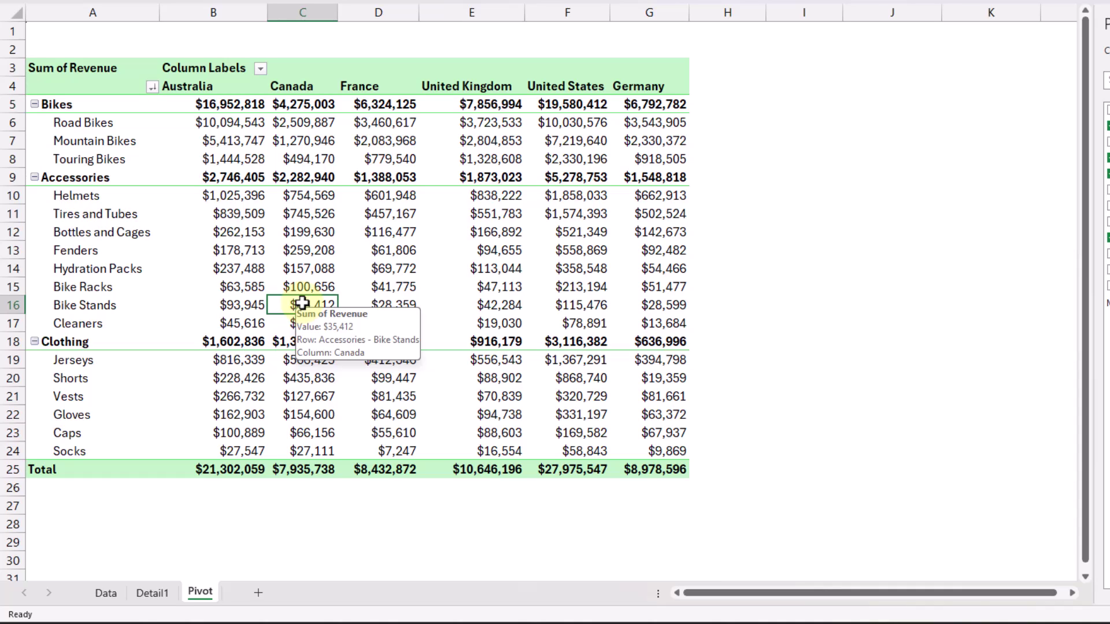
Step: Extract the records behind the Bike Racks revenue for France onto a new sheet
left_click(398, 287)
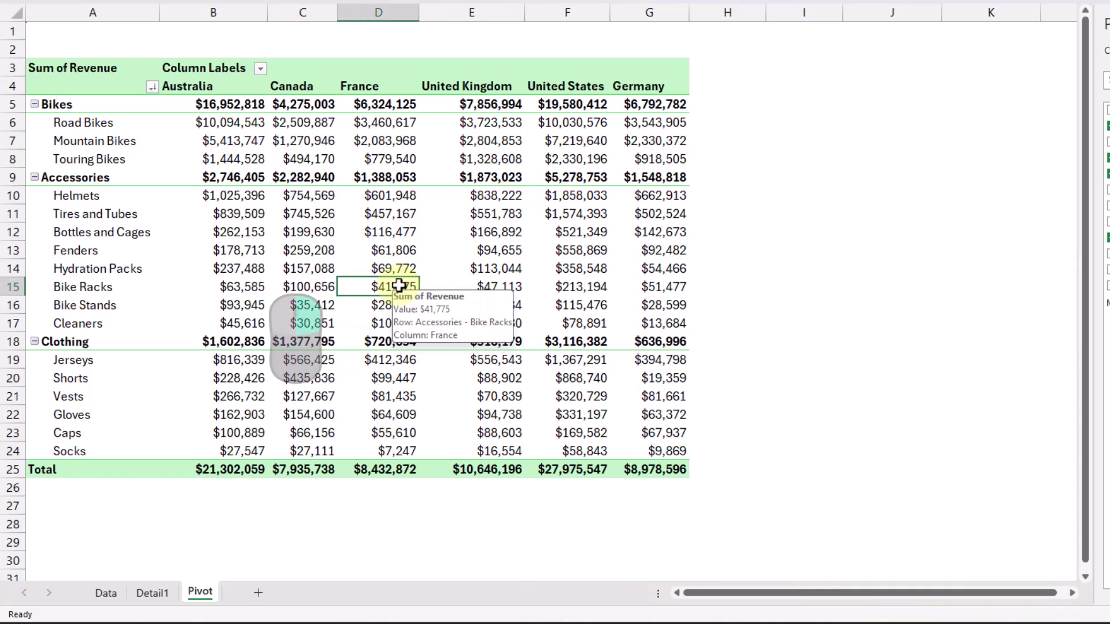
right_click(399, 285)
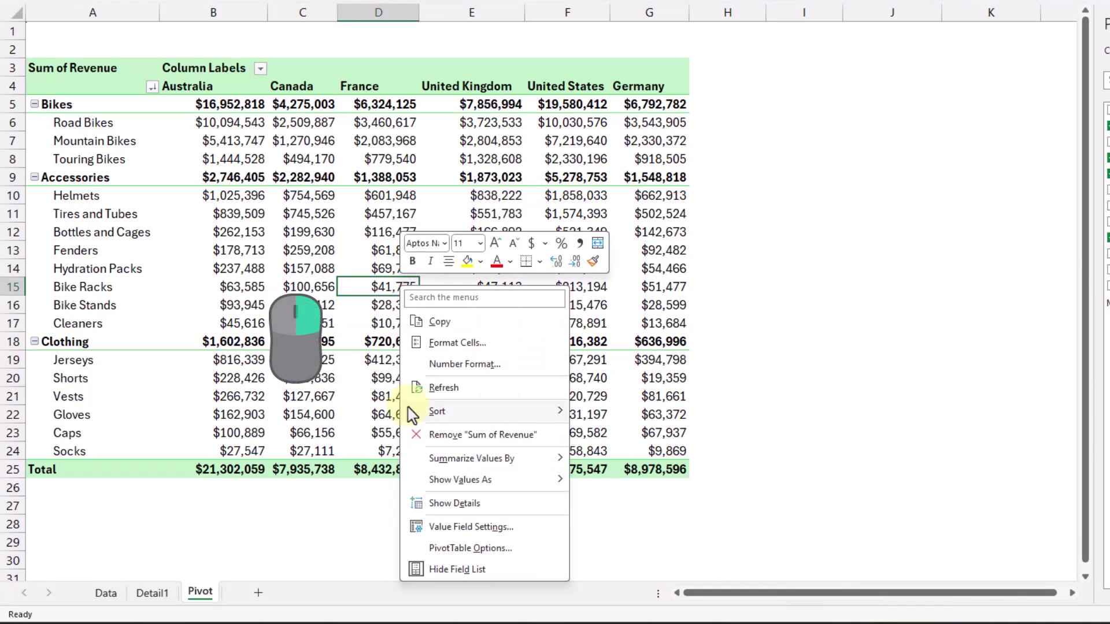
left_click(449, 507)
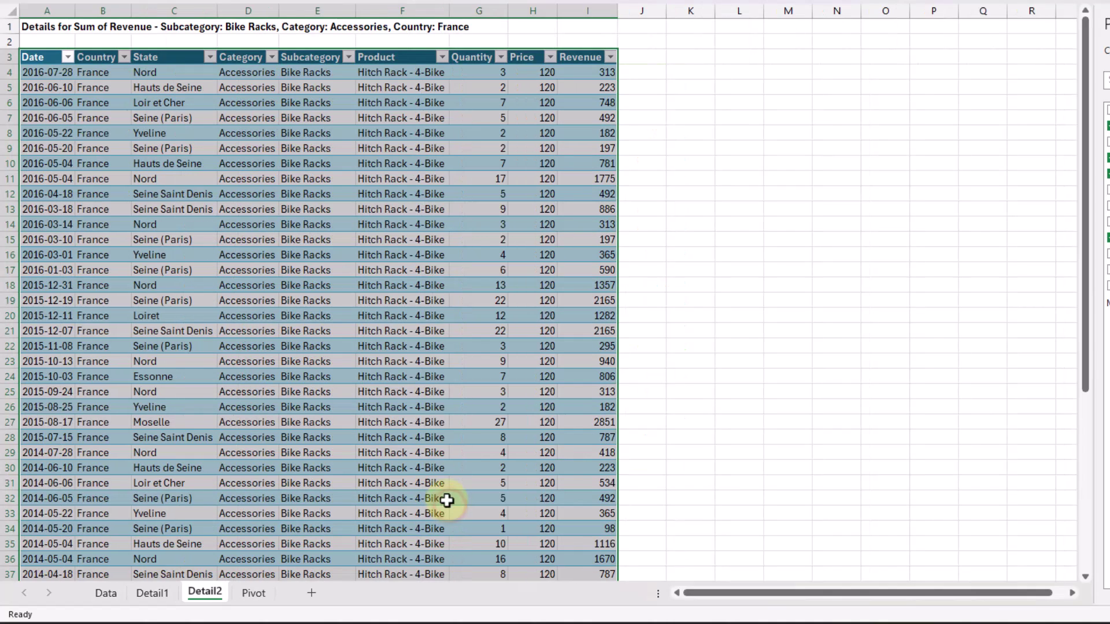
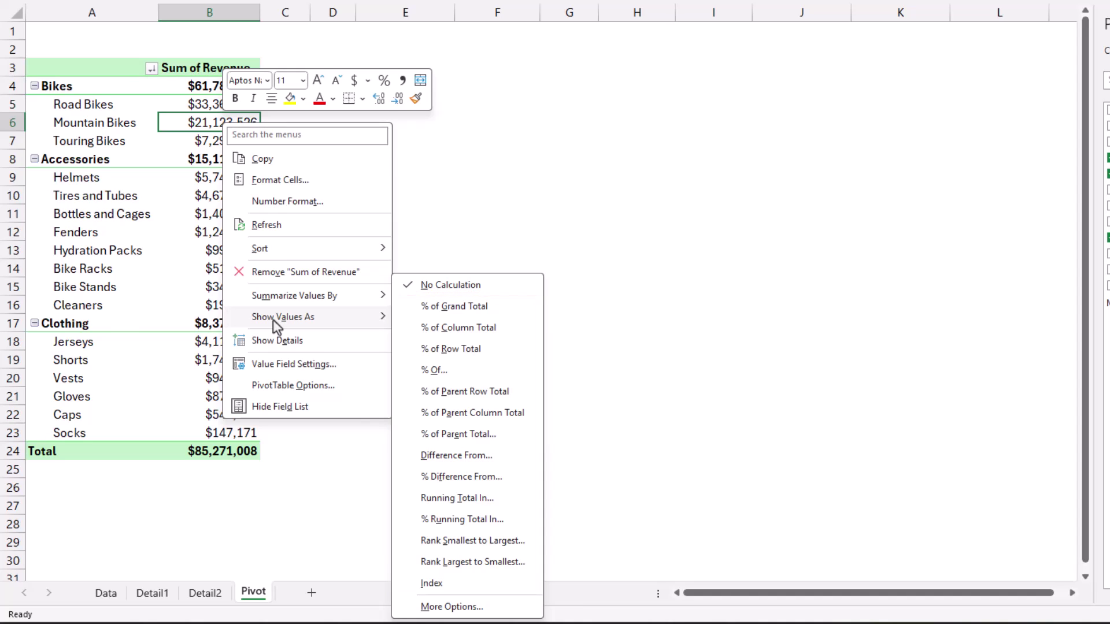
Step: Show the revenue values as % of Grand Total, and switch them to % of Parent Total with Category as the base field
left_click(449, 306)
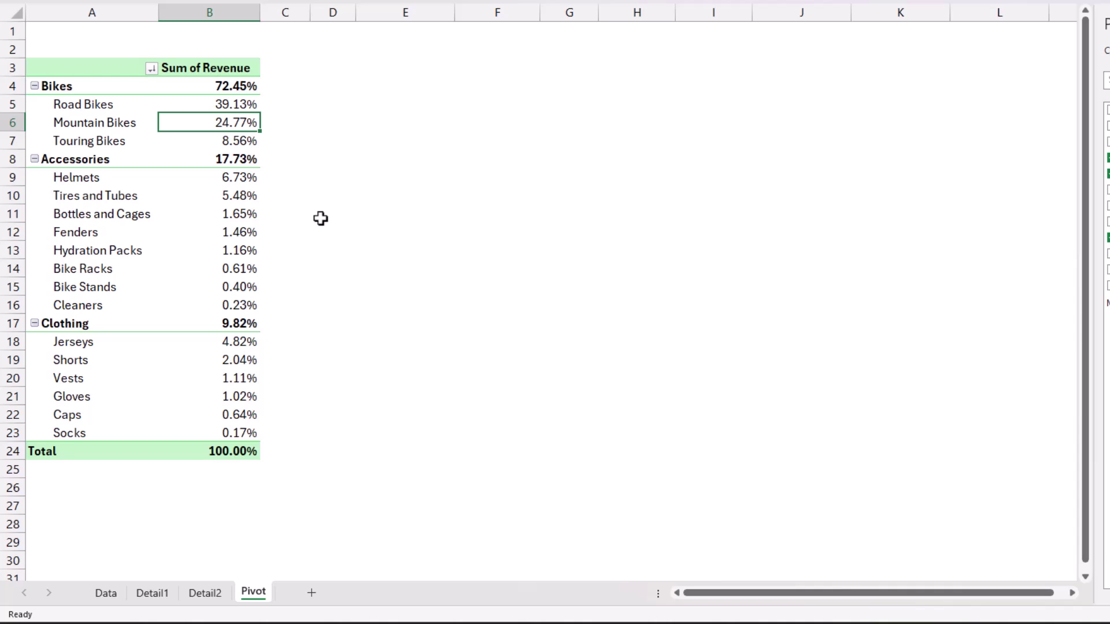
right_click(229, 119)
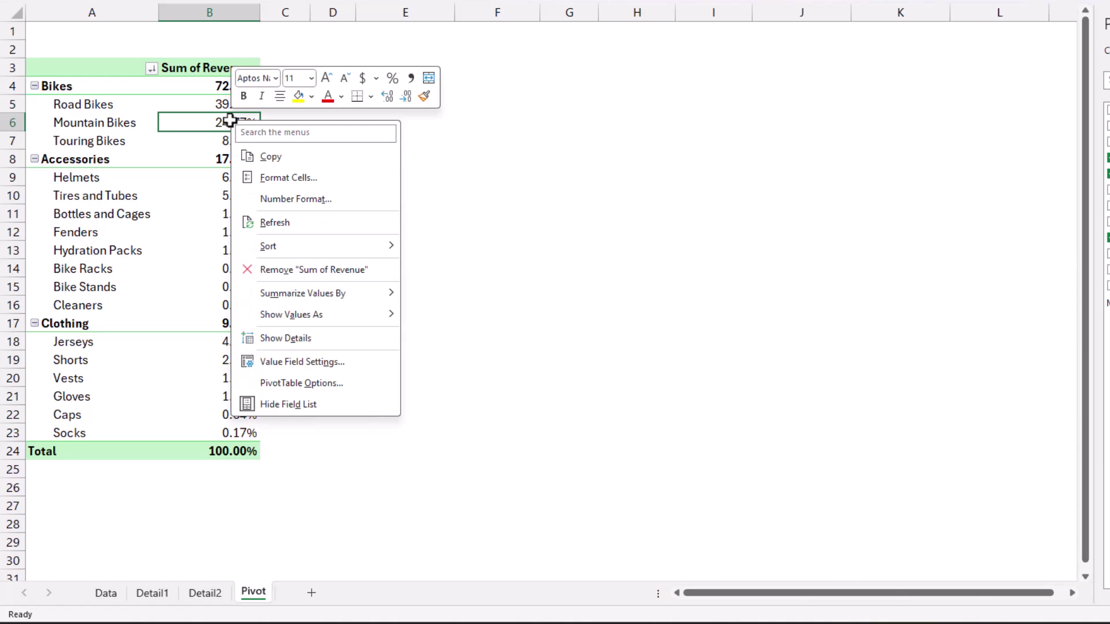
mouse_move(298, 315)
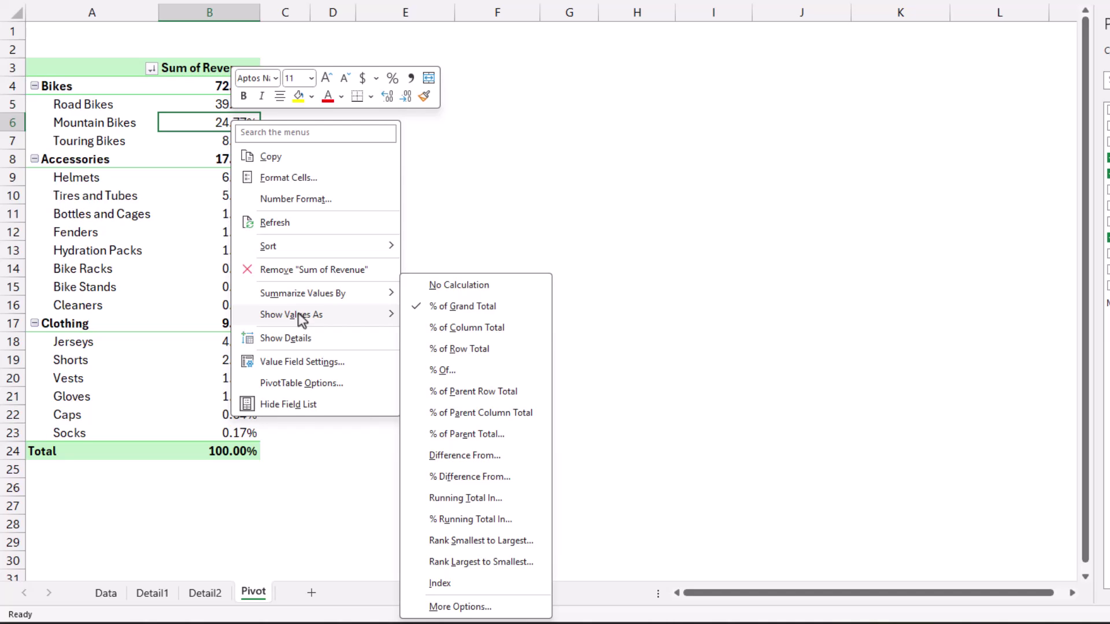
left_click(442, 433)
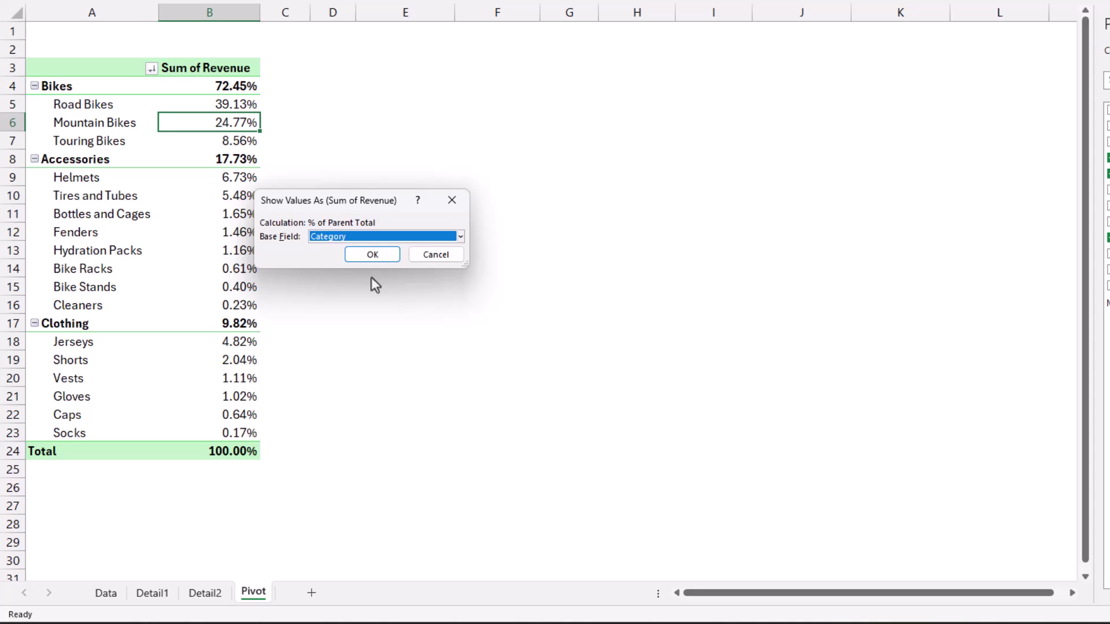
left_click(365, 262)
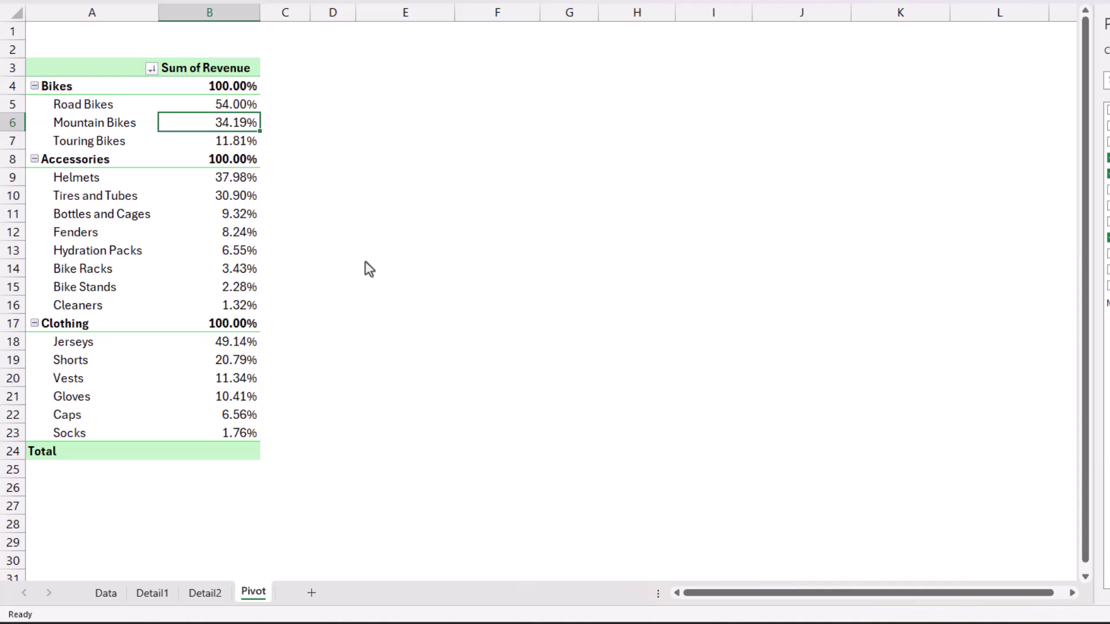
Step: Return the revenue values to No Calculation
right_click(220, 123)
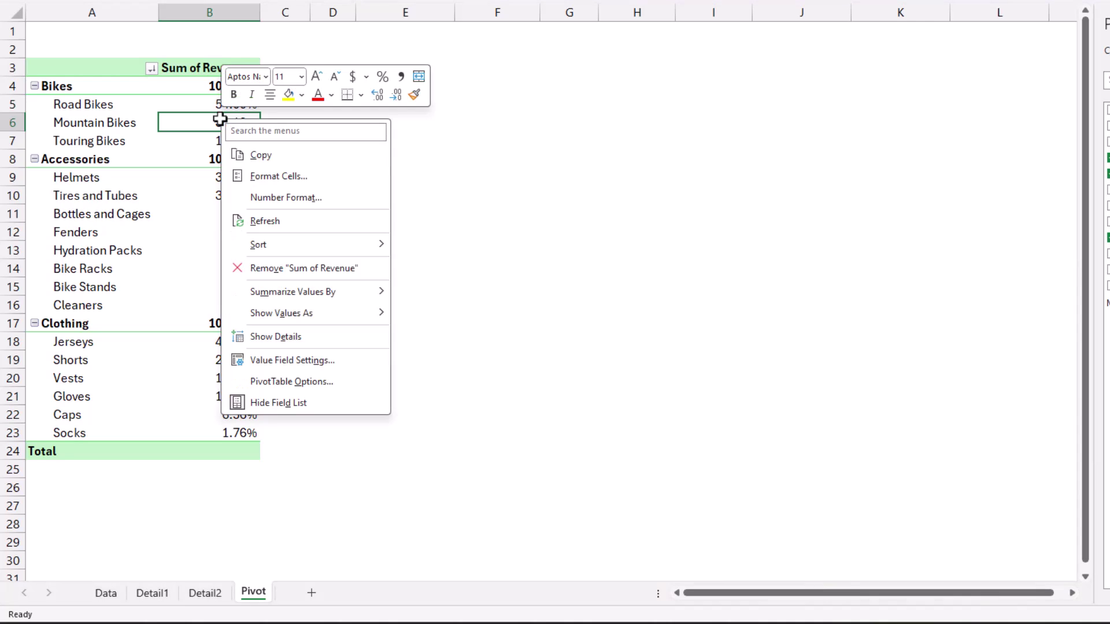
mouse_move(251, 313)
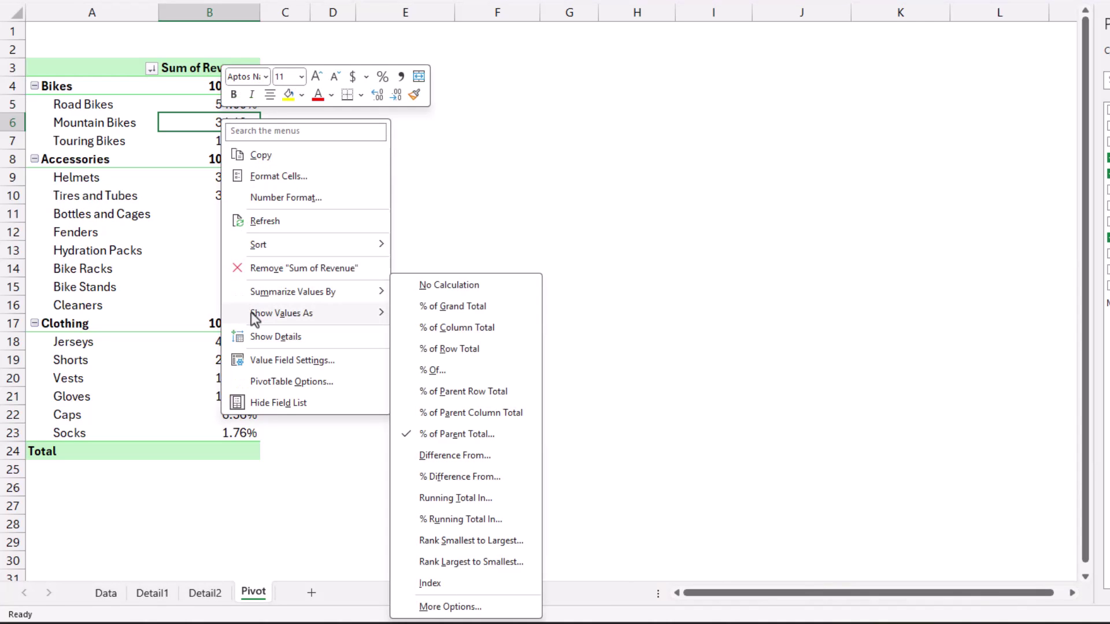
left_click(429, 286)
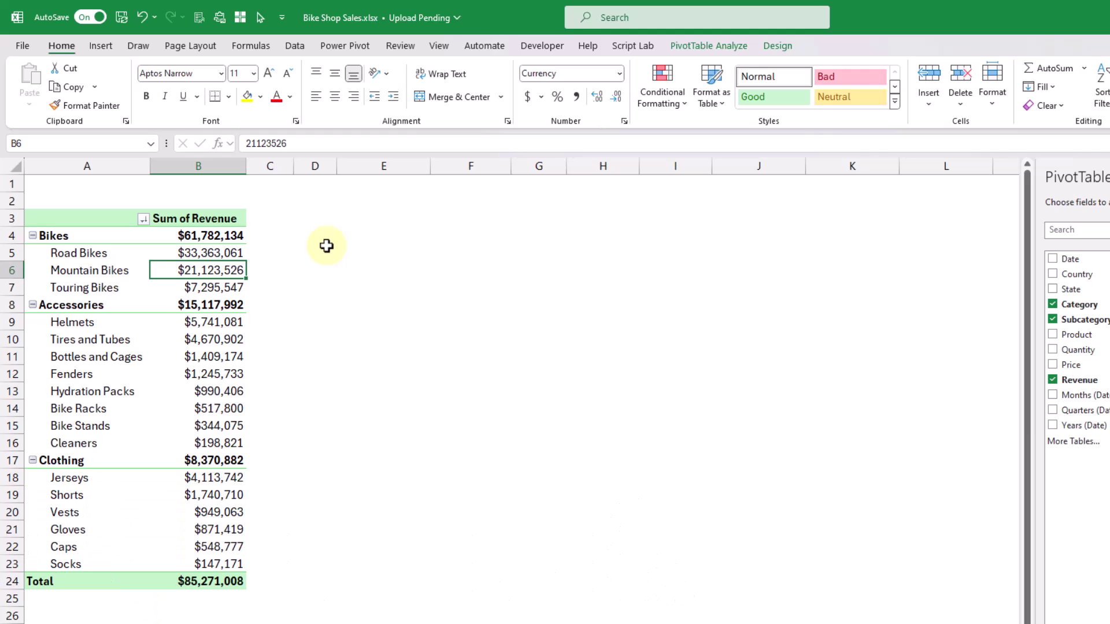
Step: Insert a slicer for Country and place it beside the PivotTable, level with its header row
left_click(723, 45)
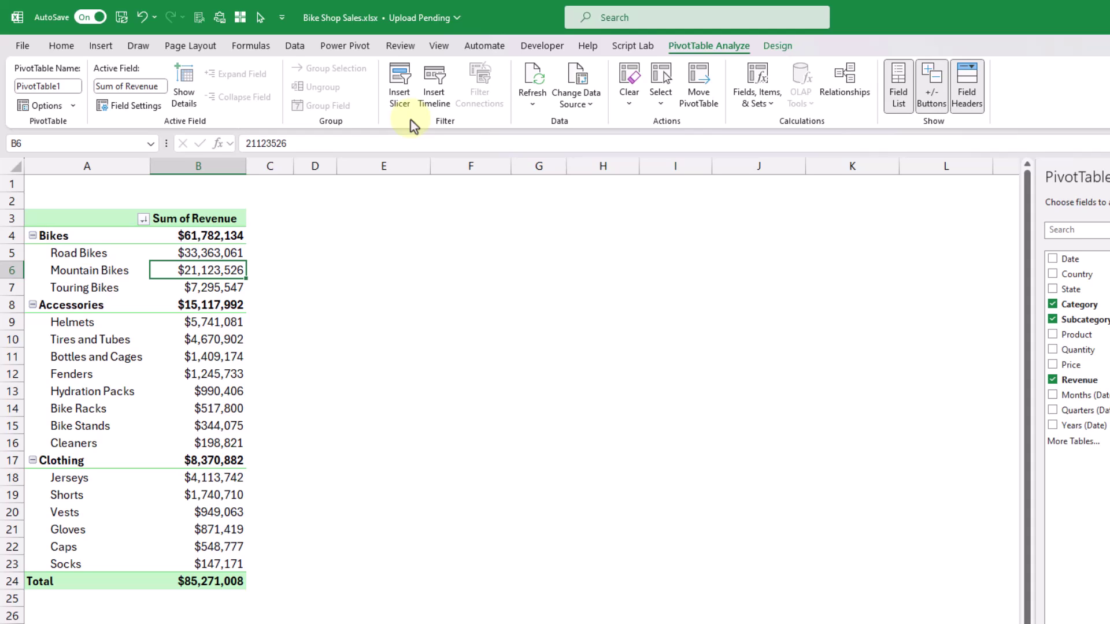
left_click(407, 88)
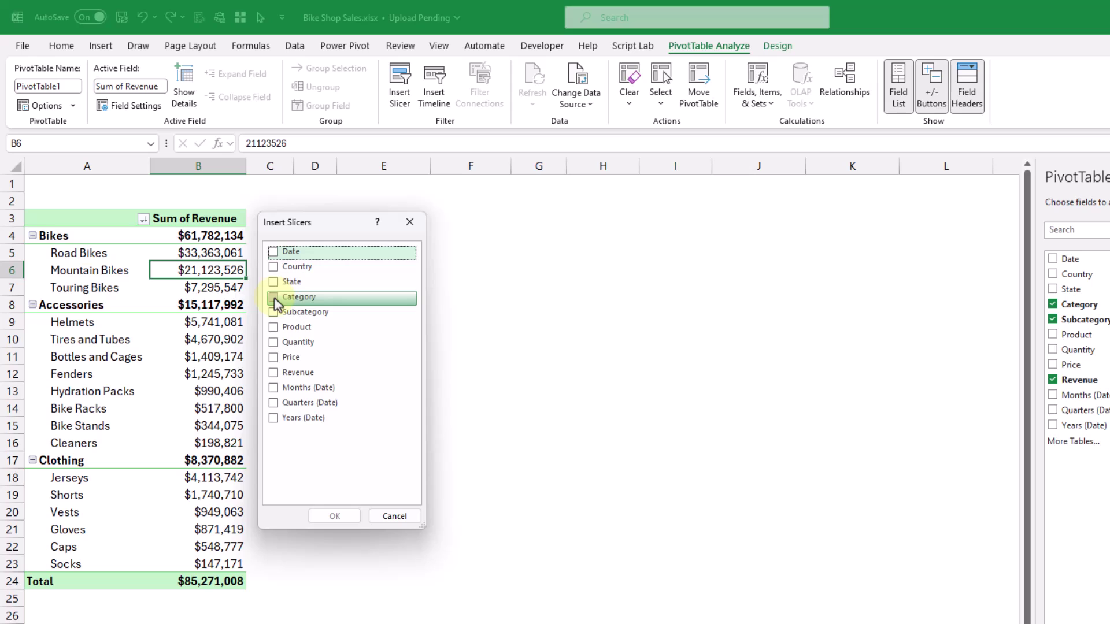
left_click(273, 267)
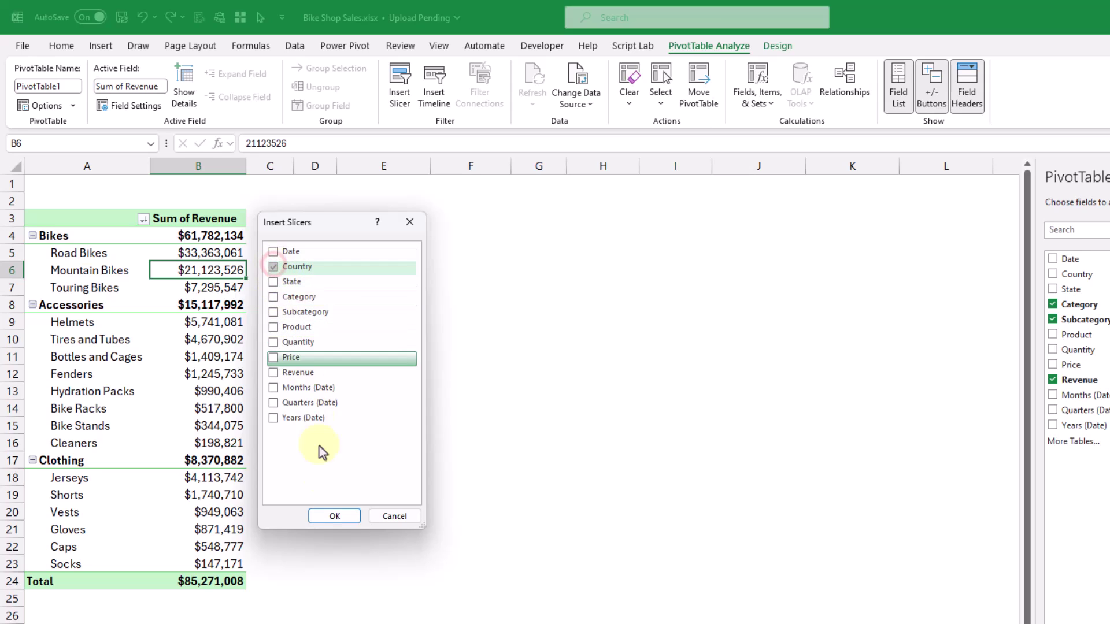
left_click(334, 517)
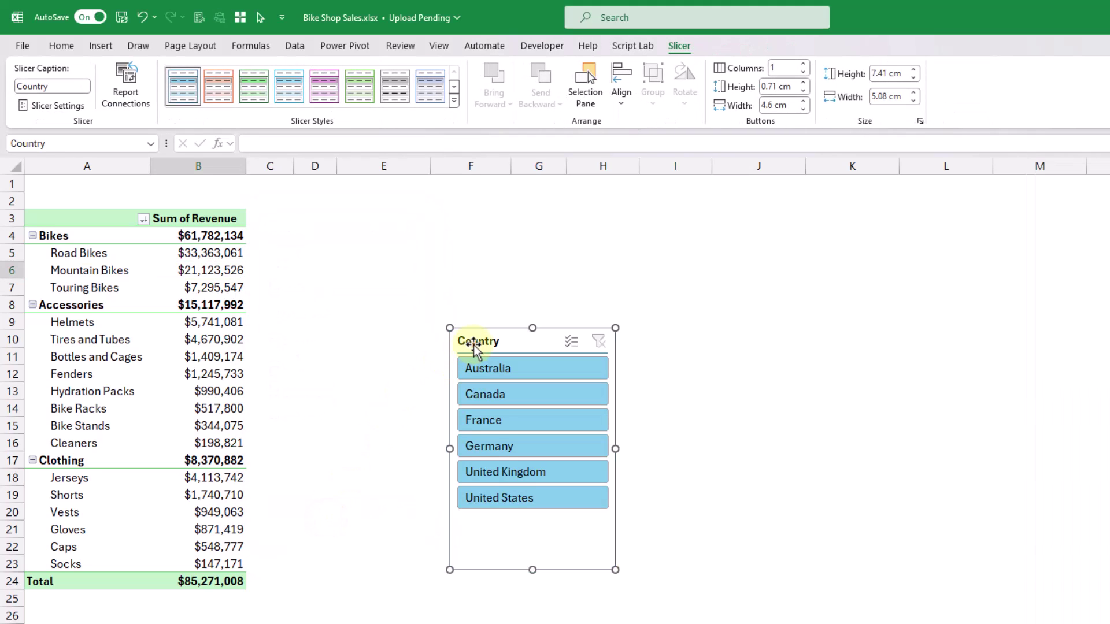
left_click_drag(472, 347, 349, 243)
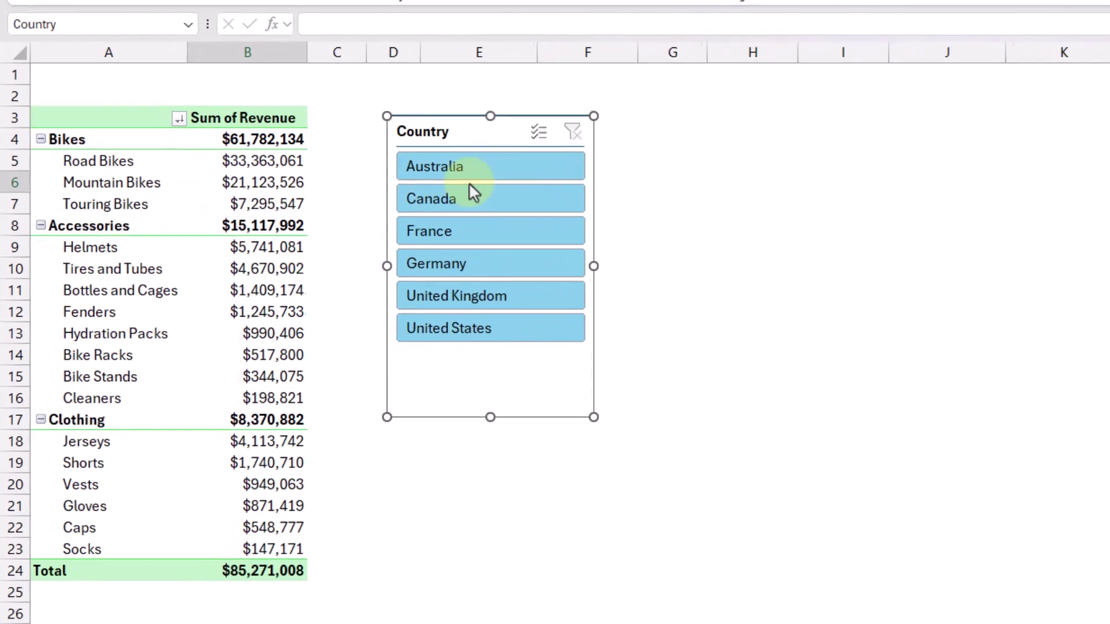
Step: Filter the PivotTable with the Country slicer to Australia, and switch the selection to Canada, Germany and United Kingdom
left_click(498, 146)
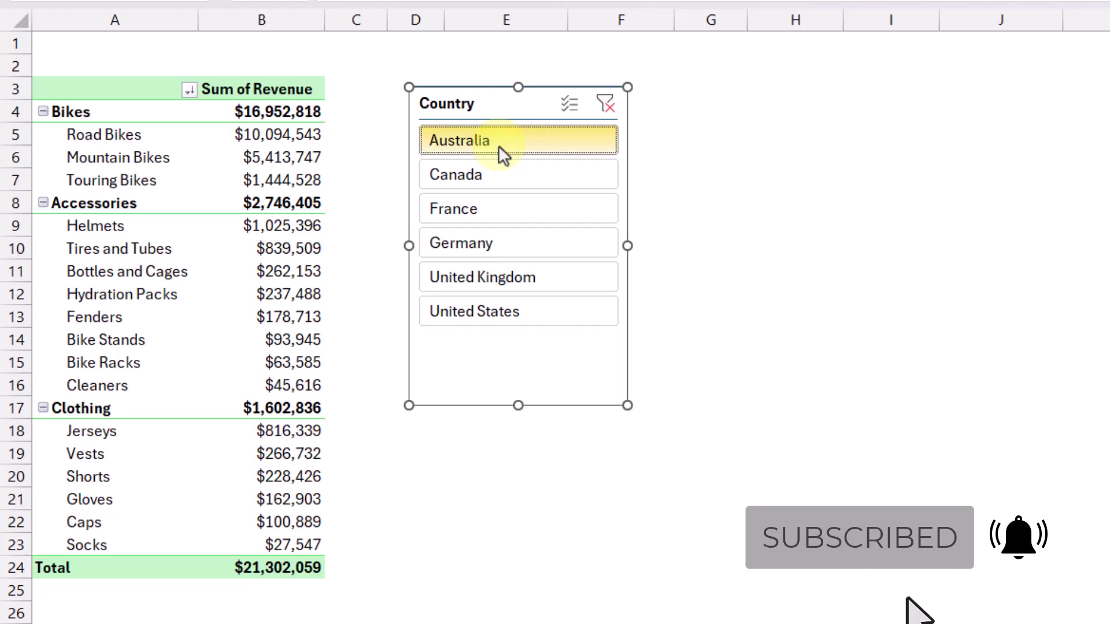
left_click(498, 176)
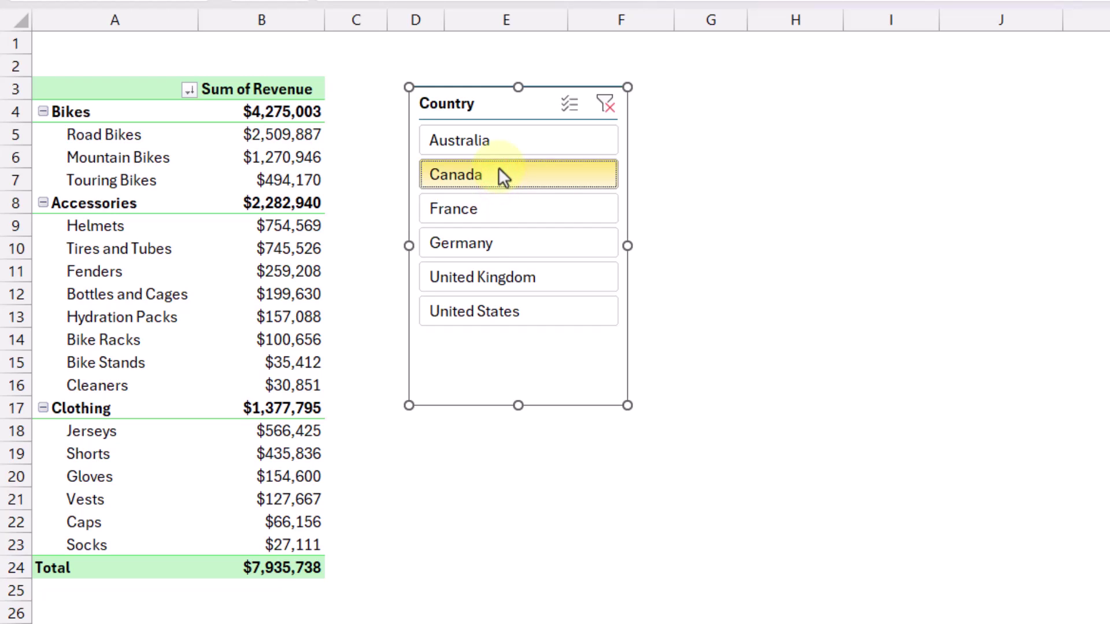
left_click(505, 237, "ctrl")
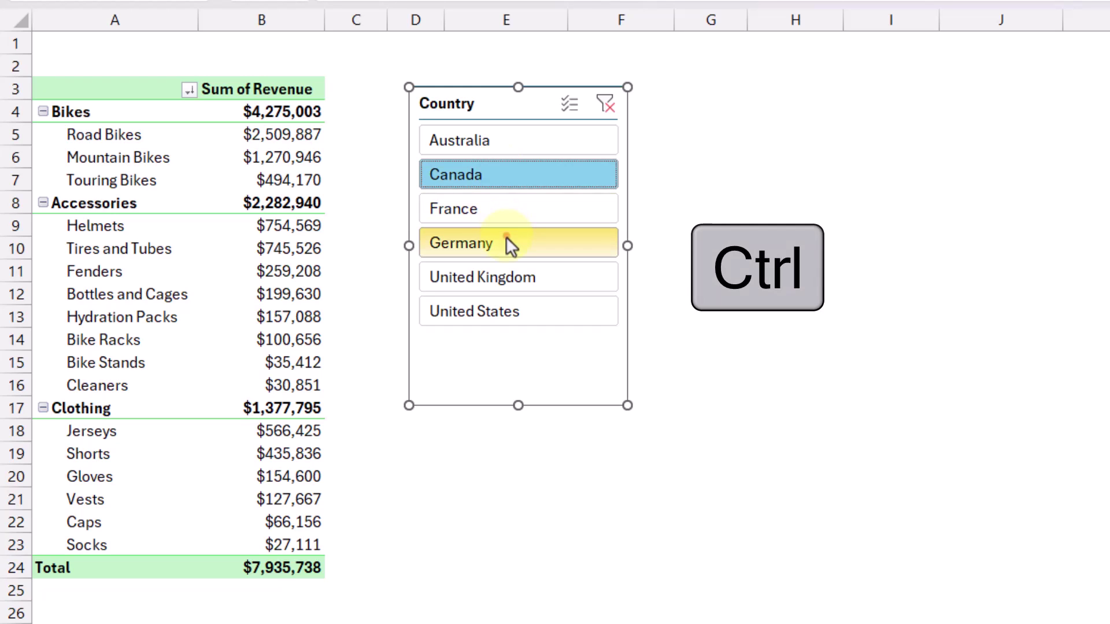
left_click(511, 275, "ctrl")
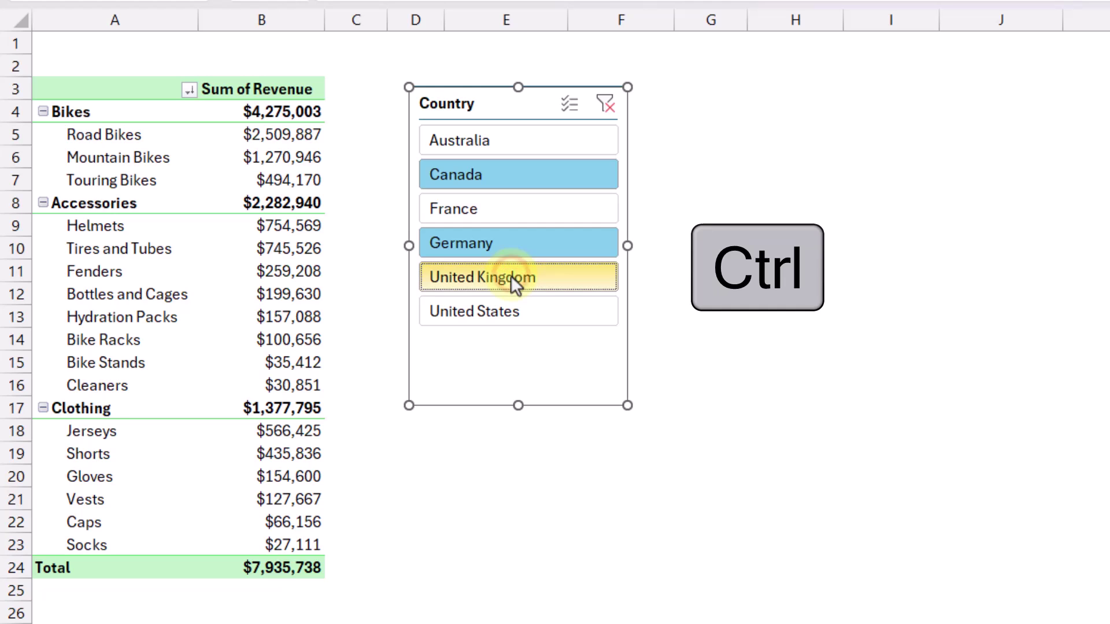
Step: Turn on multi-select in the Country slicer, add Australia and France, remove Canada and Australia, and clear the country filter
left_click(570, 104)
left_click(543, 140)
left_click(530, 210)
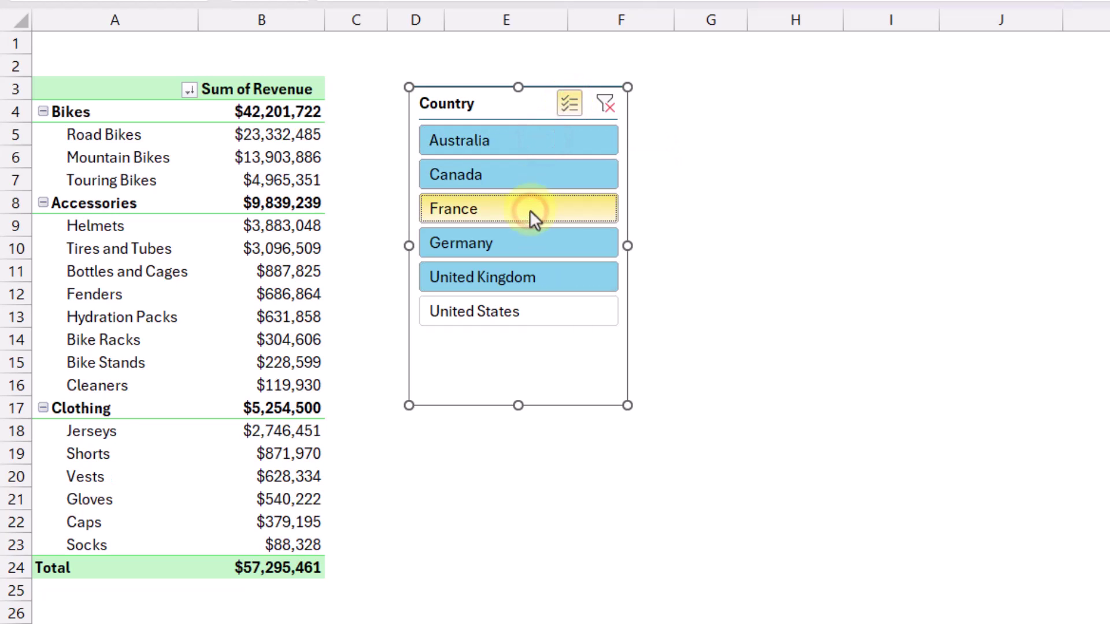
left_click(529, 160)
left_click(529, 136)
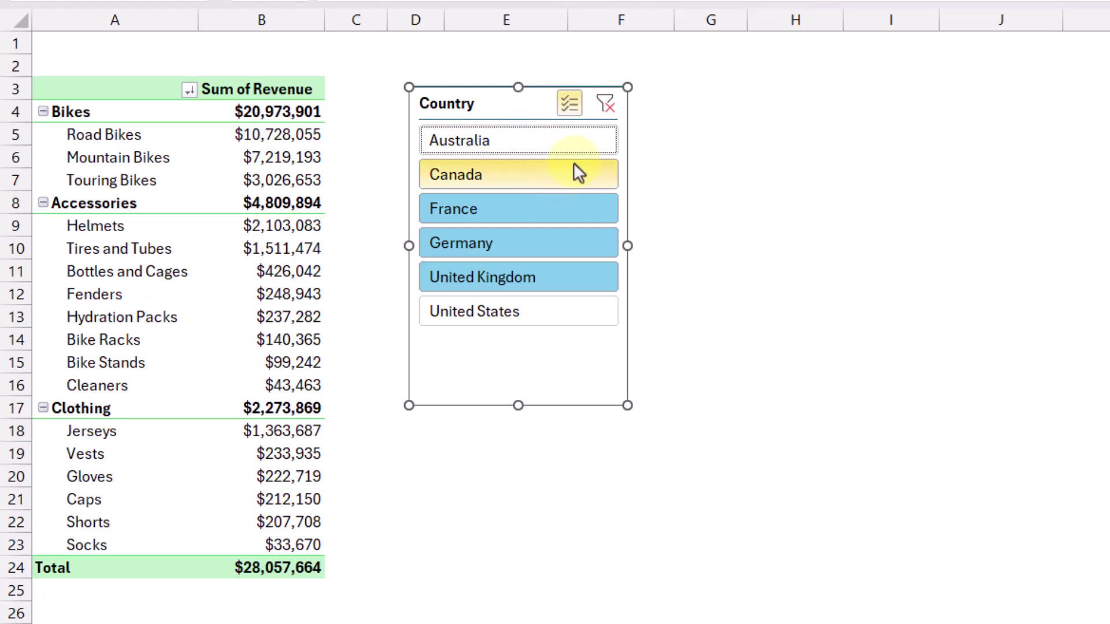
left_click(608, 106)
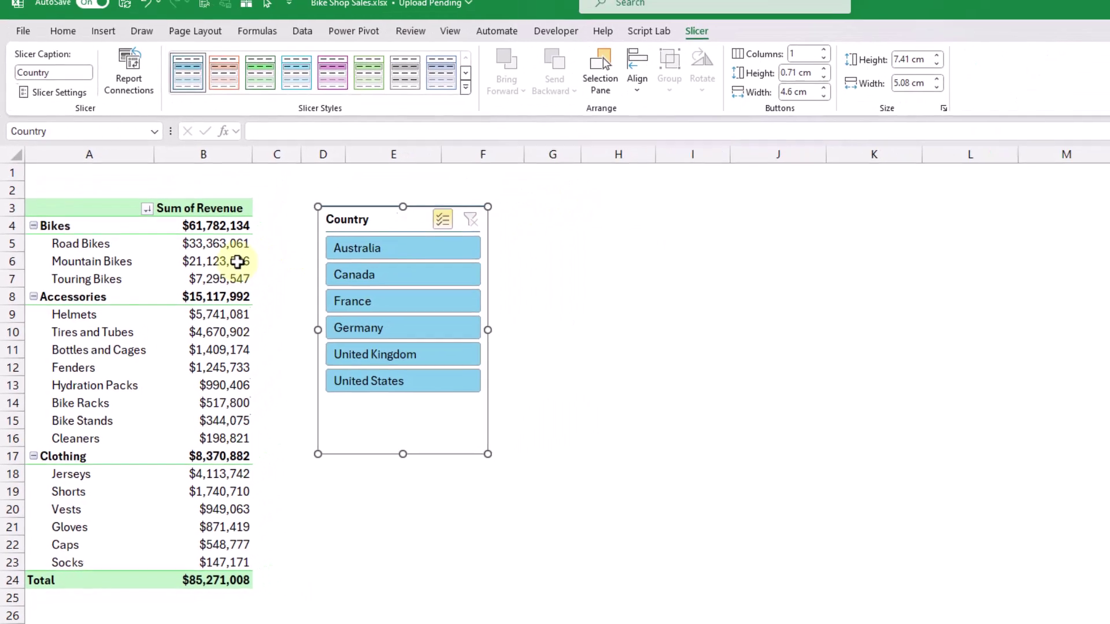
Step: Insert a timeline for the Date field and place it next to the Country slicer, near the slicer's upper edge
left_click(305, 157)
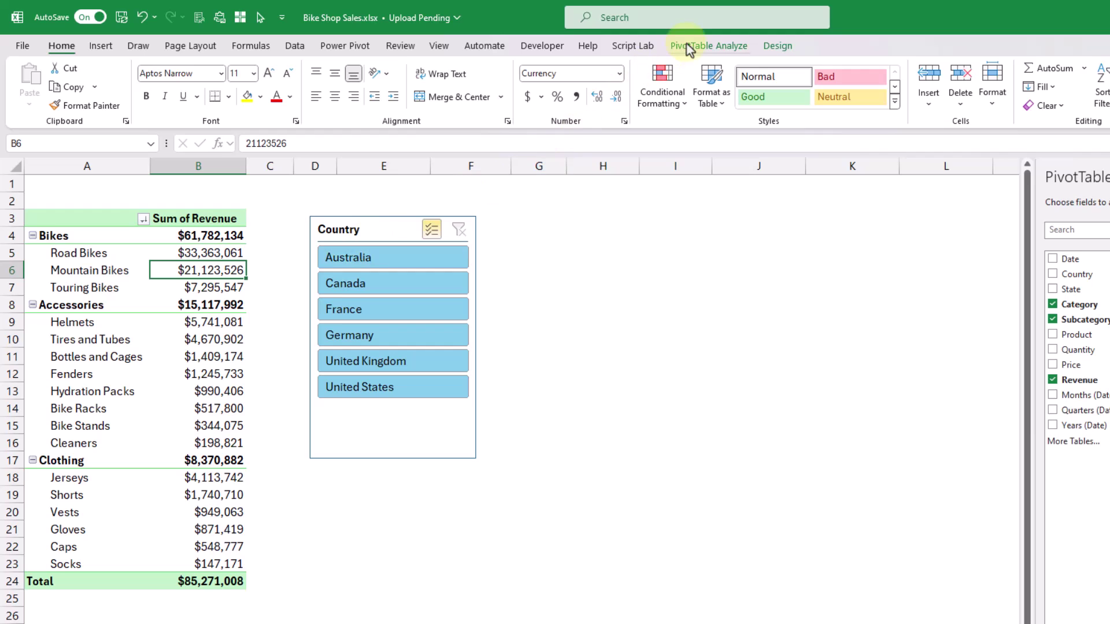
left_click(694, 46)
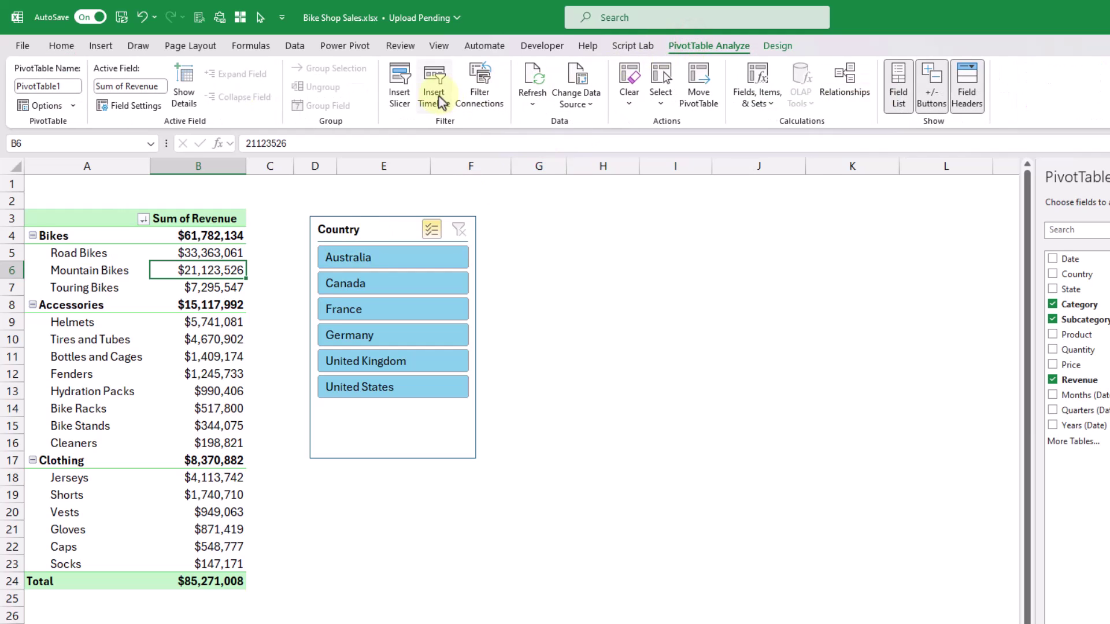
left_click(438, 103)
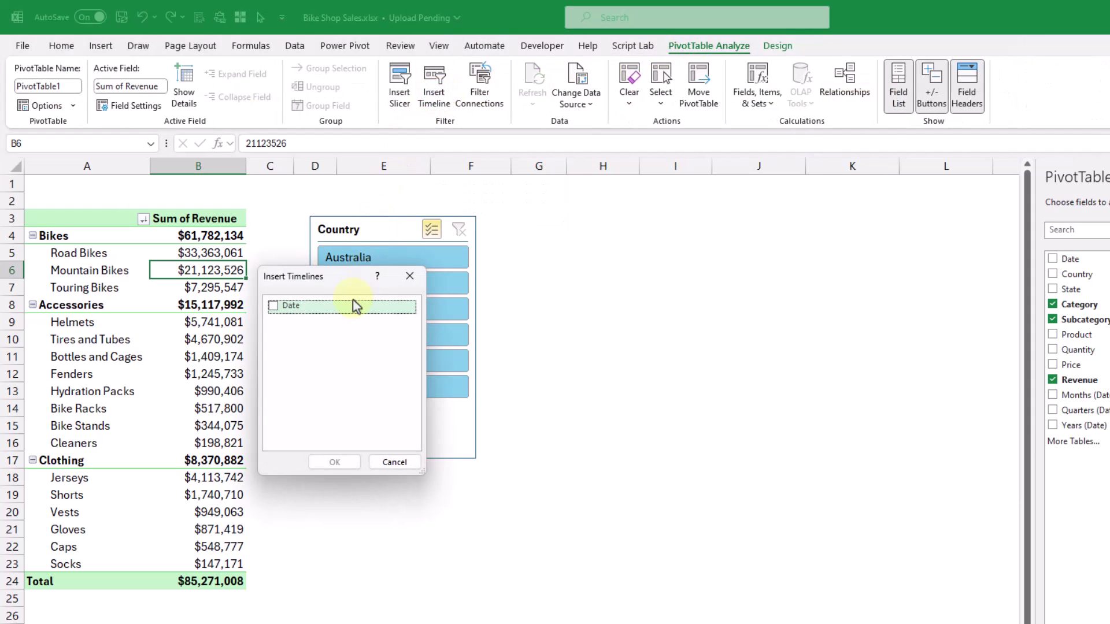
left_click(329, 307)
left_click(276, 306)
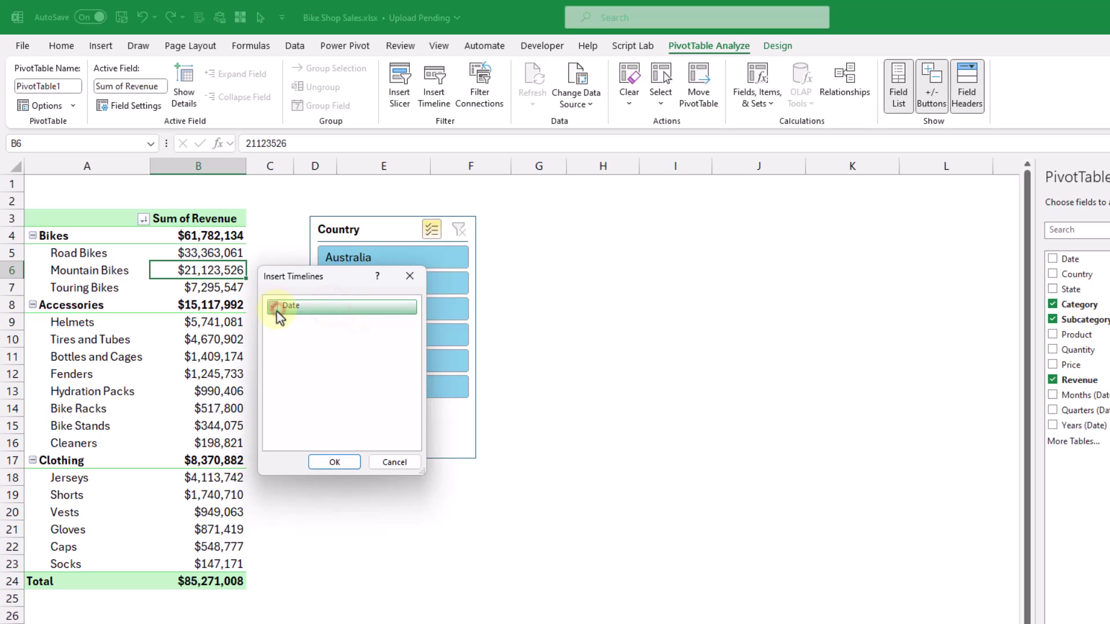
left_click(333, 463)
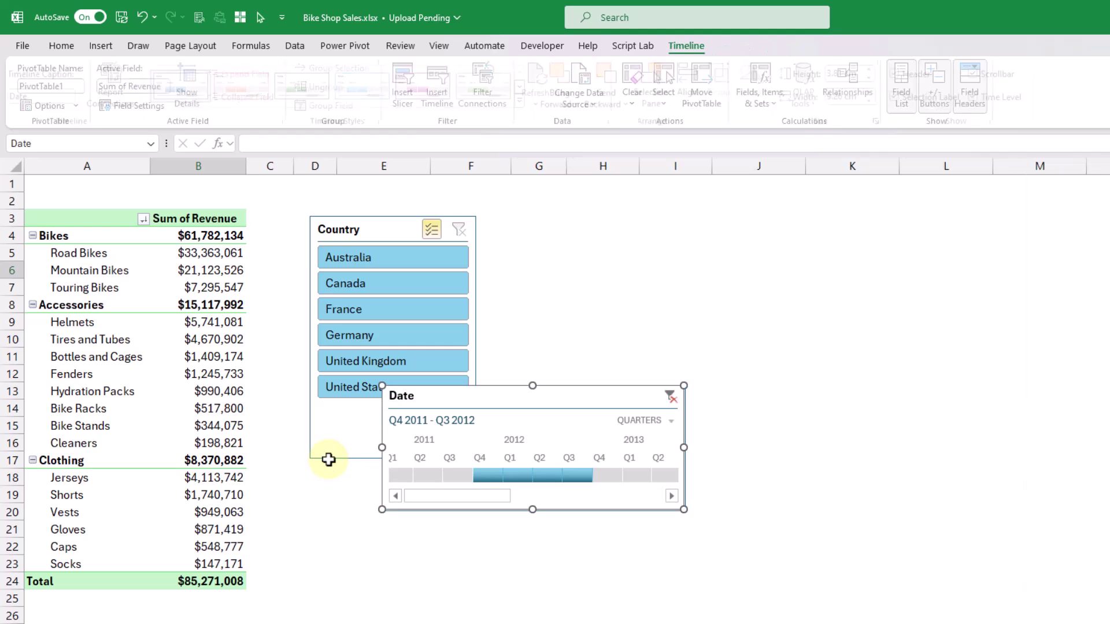
left_click_drag(466, 383, 564, 207)
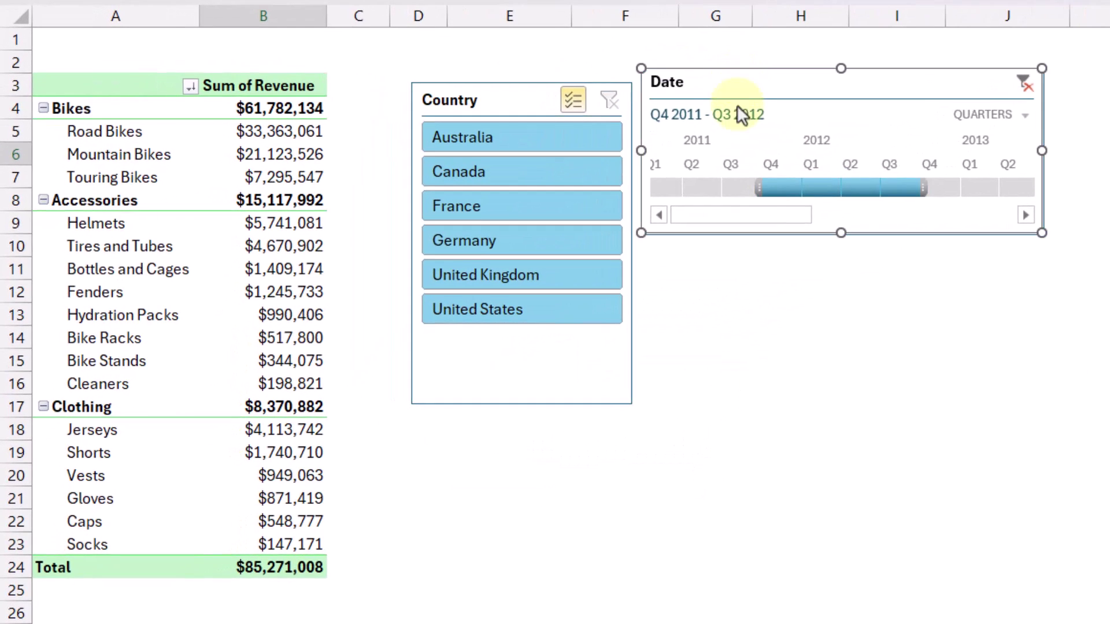
Step: Extend the Date timeline's selected range to Q3 2011 through Q1 2013
left_click_drag(755, 191, 709, 184)
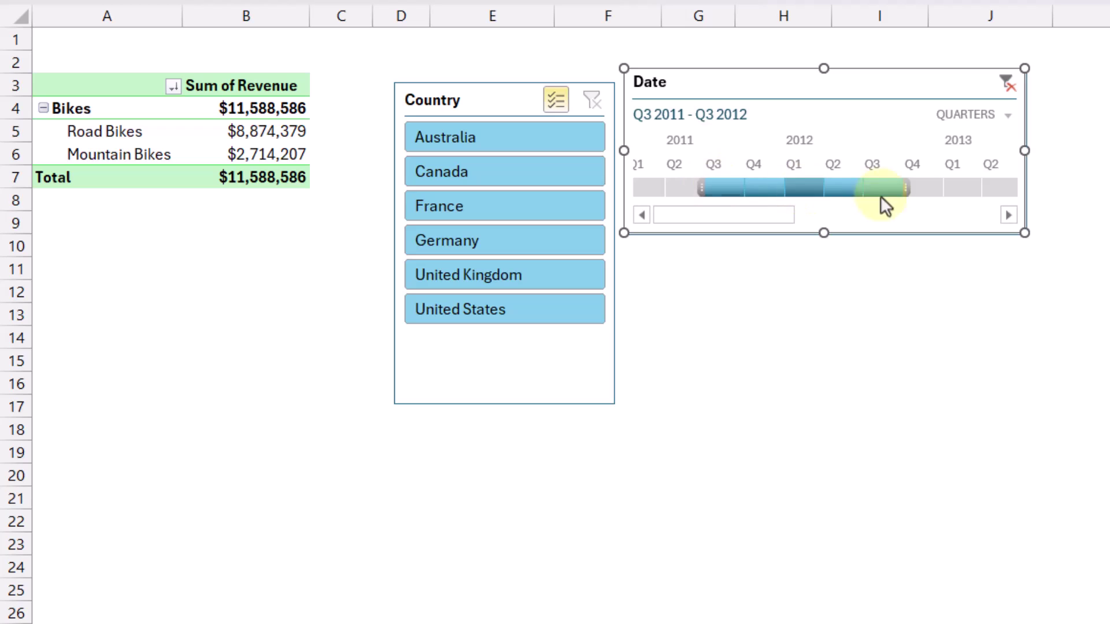
left_click_drag(907, 186, 985, 185)
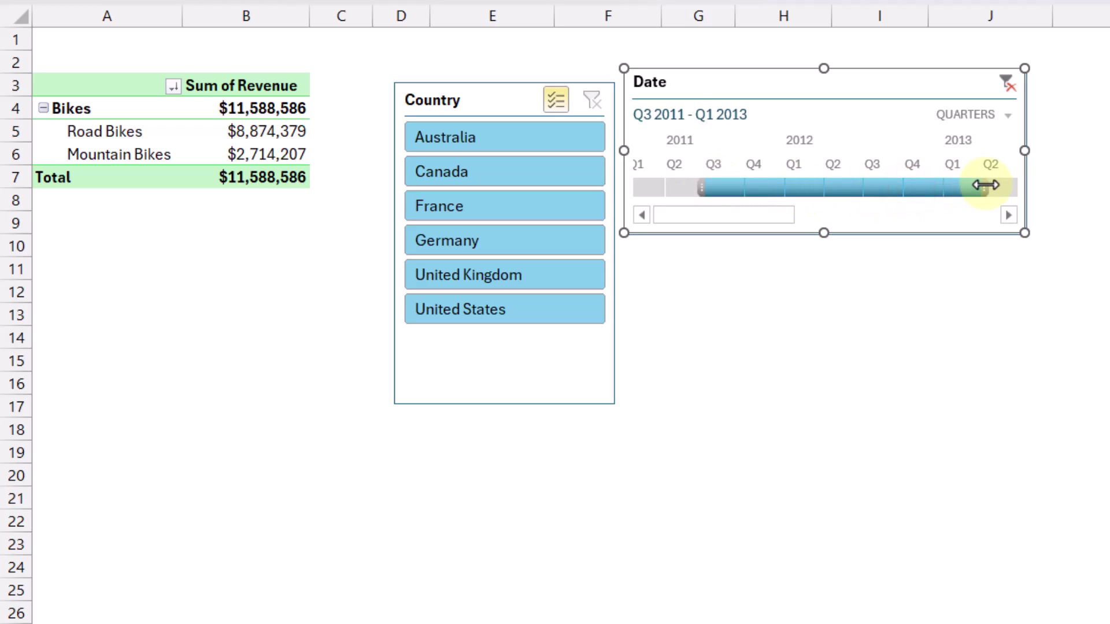
Step: Switch the Date timeline to years, extend its range to 2011–2013, and clear the date filter
left_click(1005, 116)
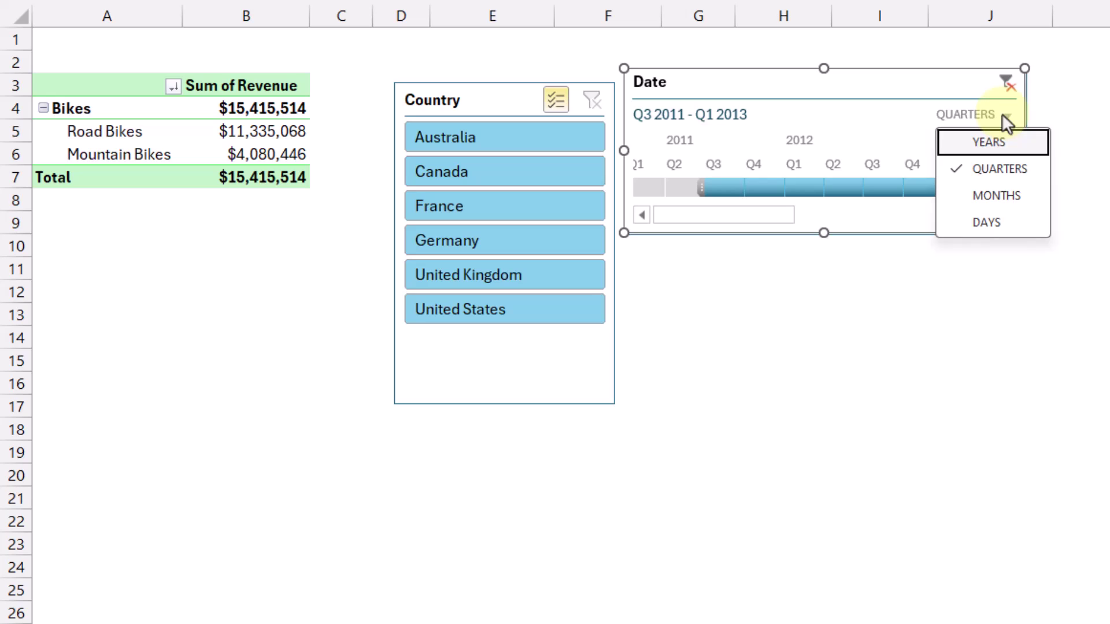
left_click(990, 142)
left_click_drag(768, 185, 828, 186)
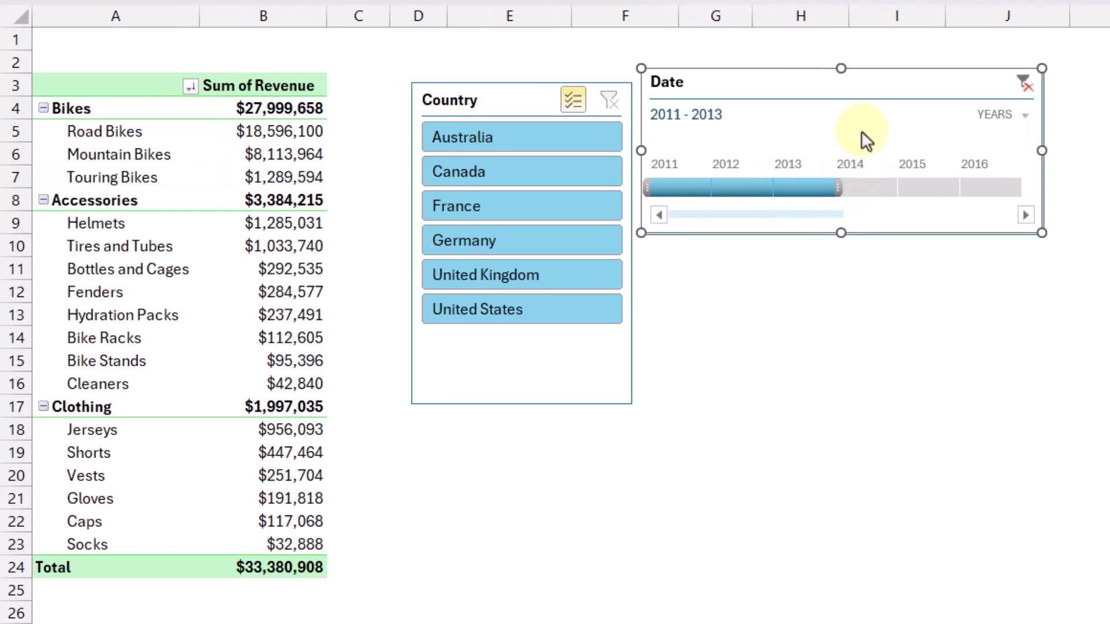
left_click(1024, 85)
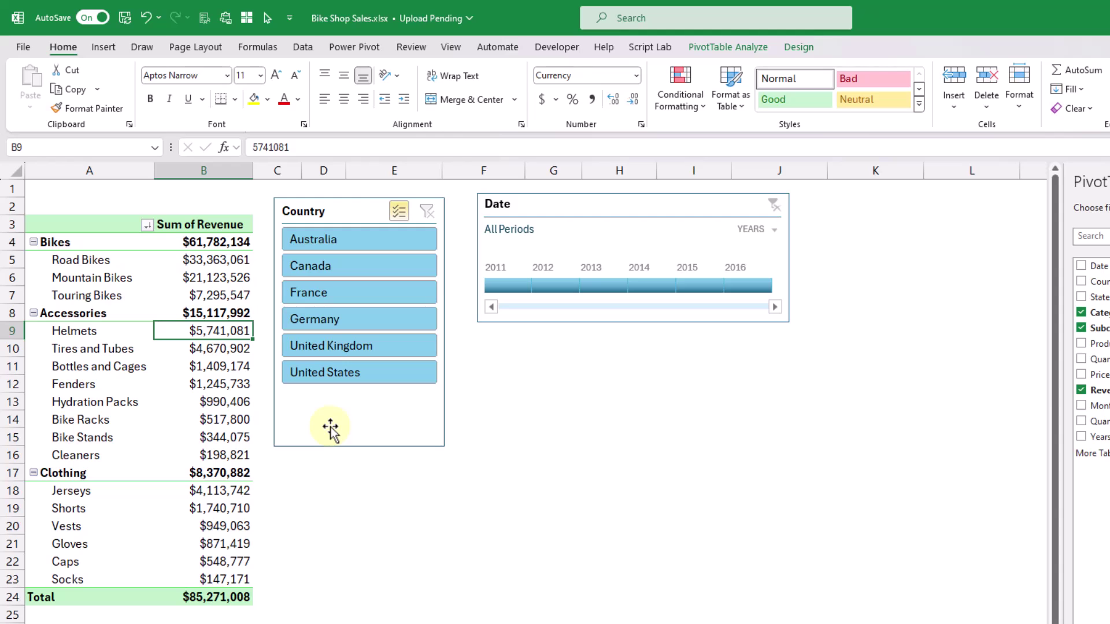
Step: Insert a clustered column PivotChart from the PivotTable and place it below the Date timeline
left_click(98, 42)
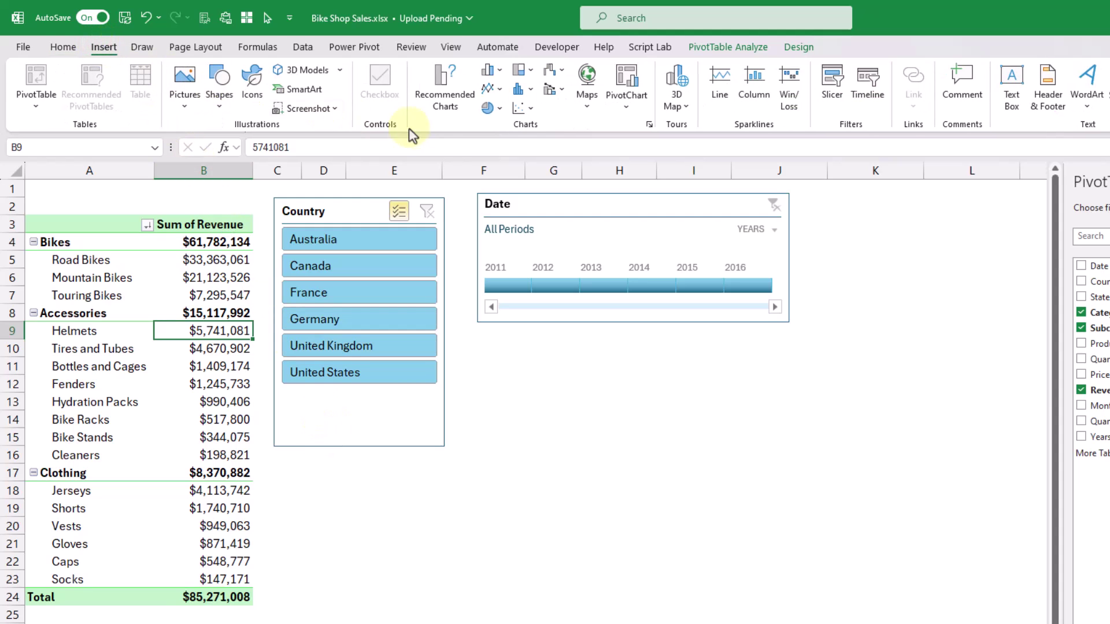
left_click(627, 78)
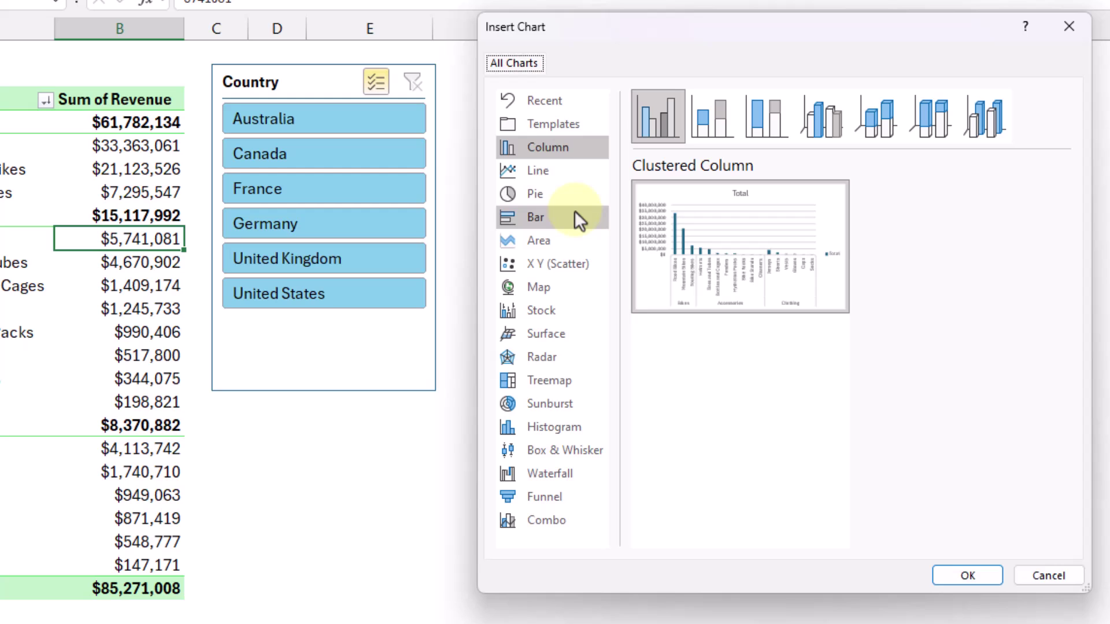
left_click(578, 146)
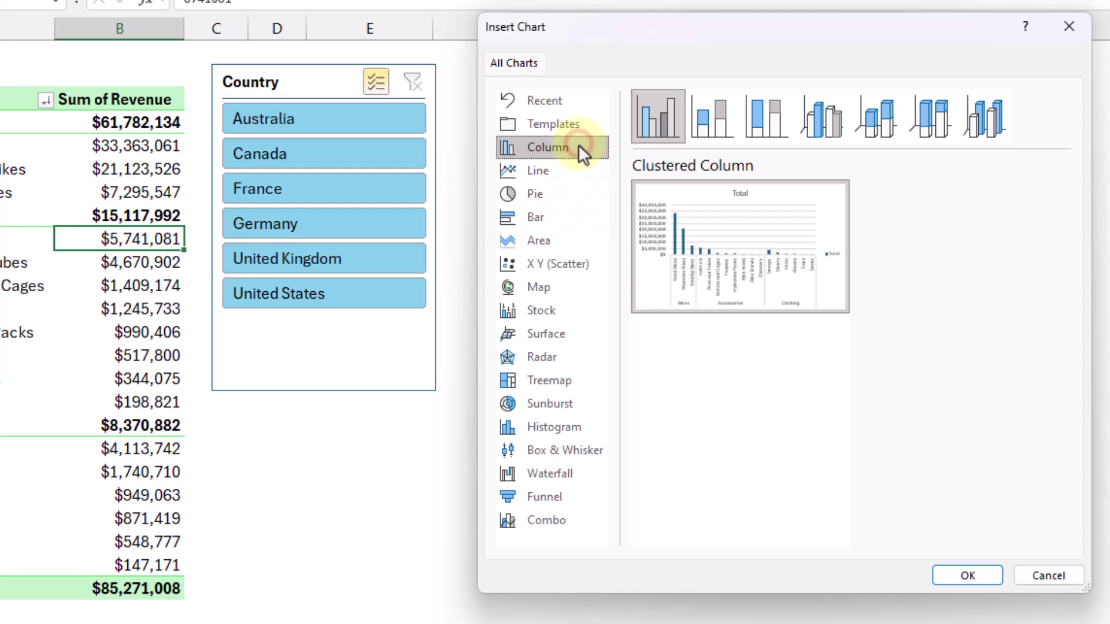
left_click(963, 580)
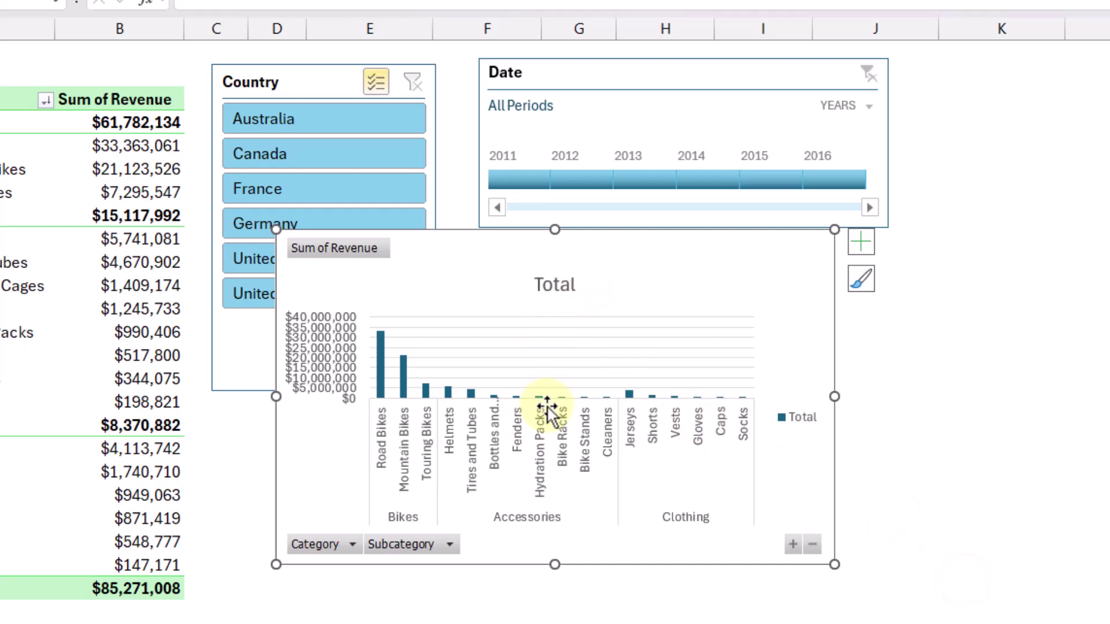
left_click_drag(496, 248, 695, 268)
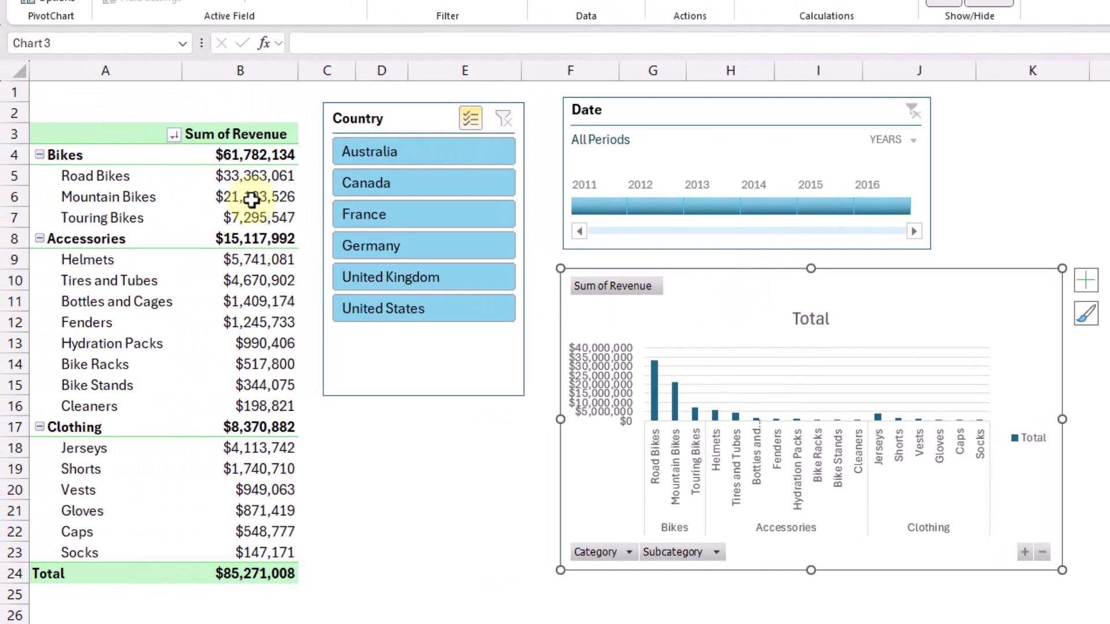
Step: Sort the PivotTable's main categories by Sum of Revenue from smallest to largest
right_click(242, 155)
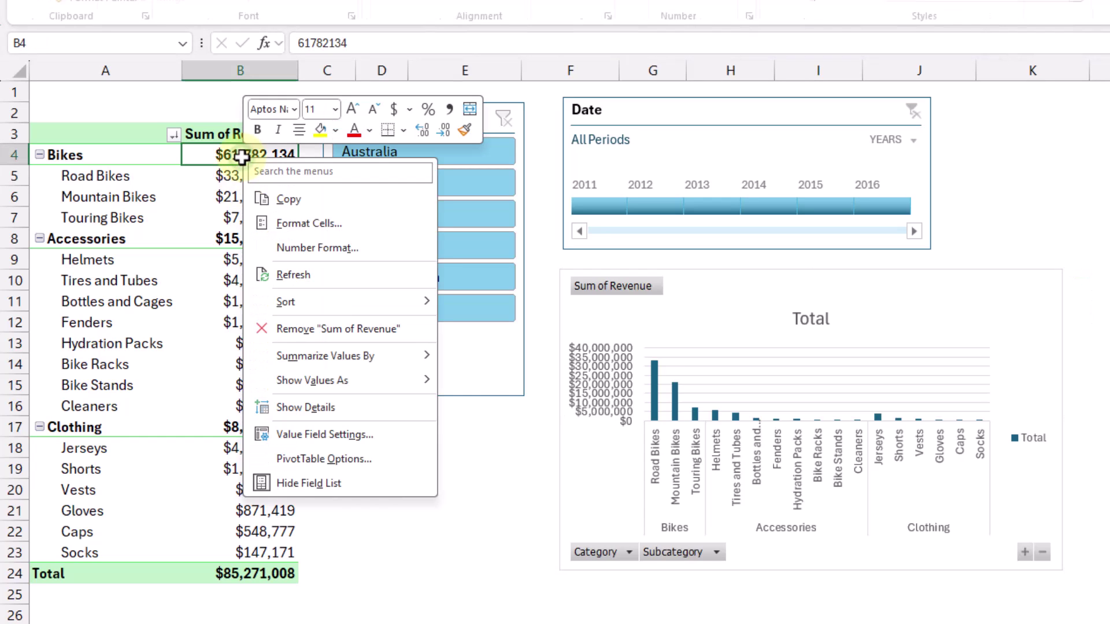
mouse_move(289, 302)
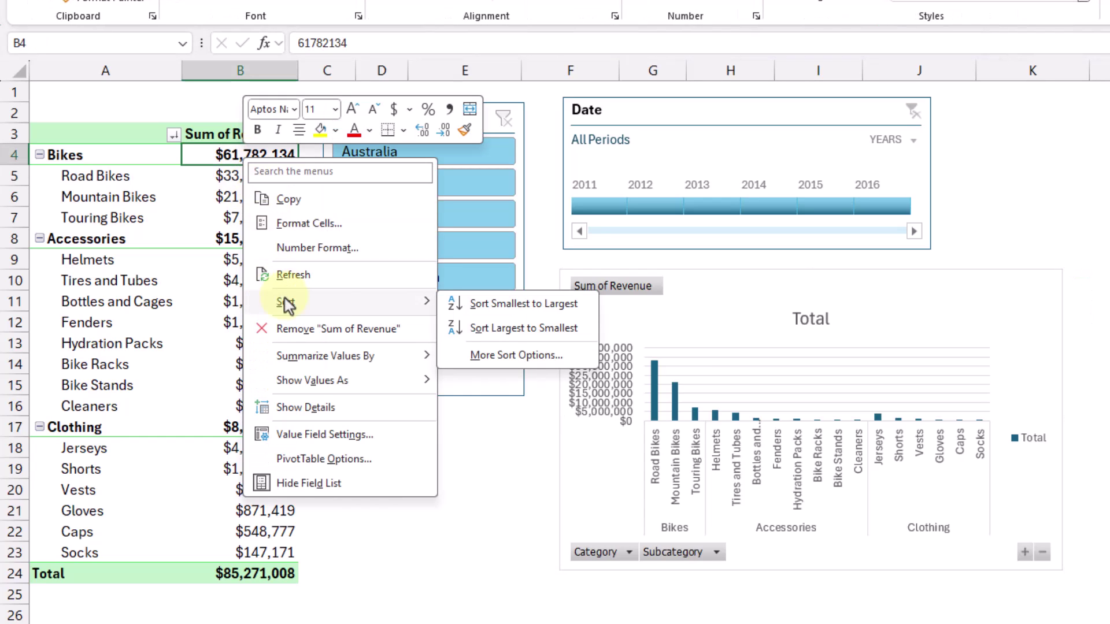
left_click(484, 305)
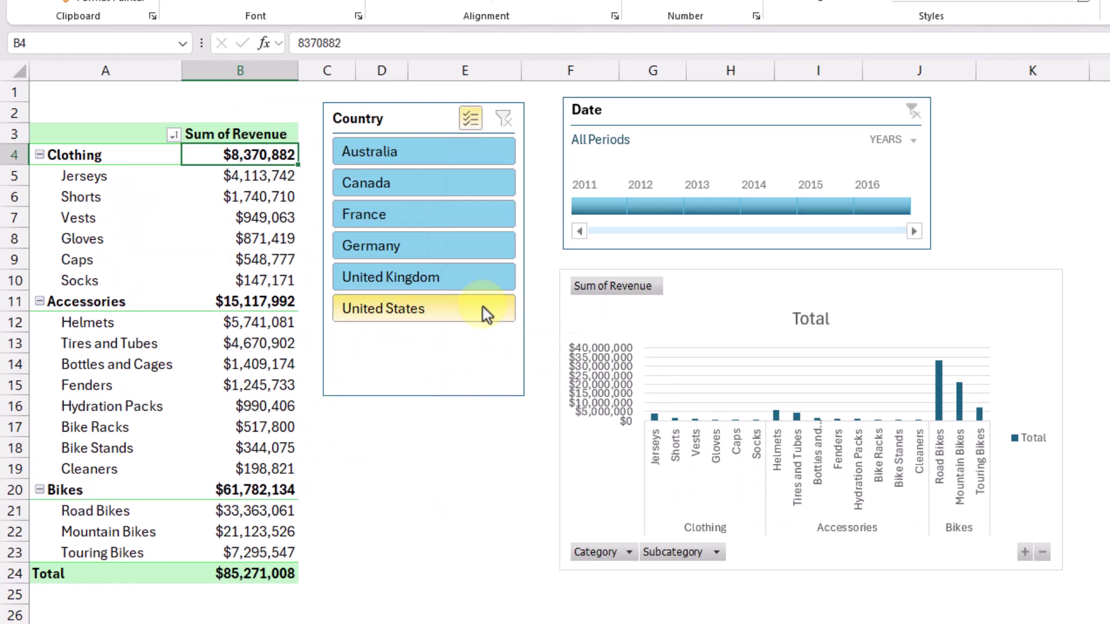
Step: Exclude Canada in the Country slicer, then turn off multi-select and filter to Australia only
left_click(466, 181)
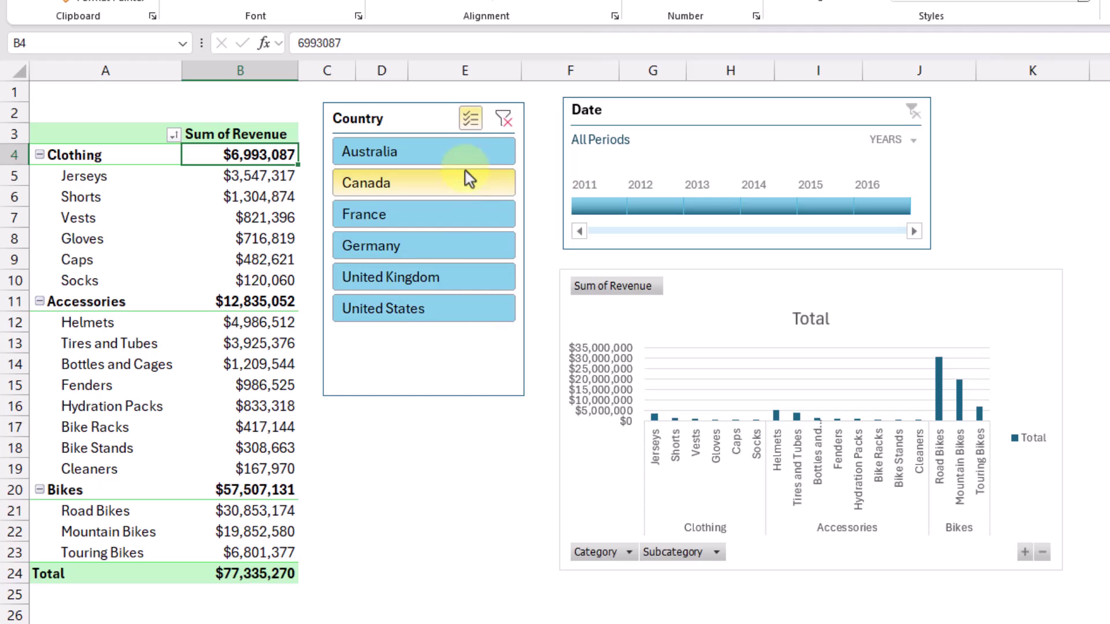
left_click(470, 122)
left_click(464, 157)
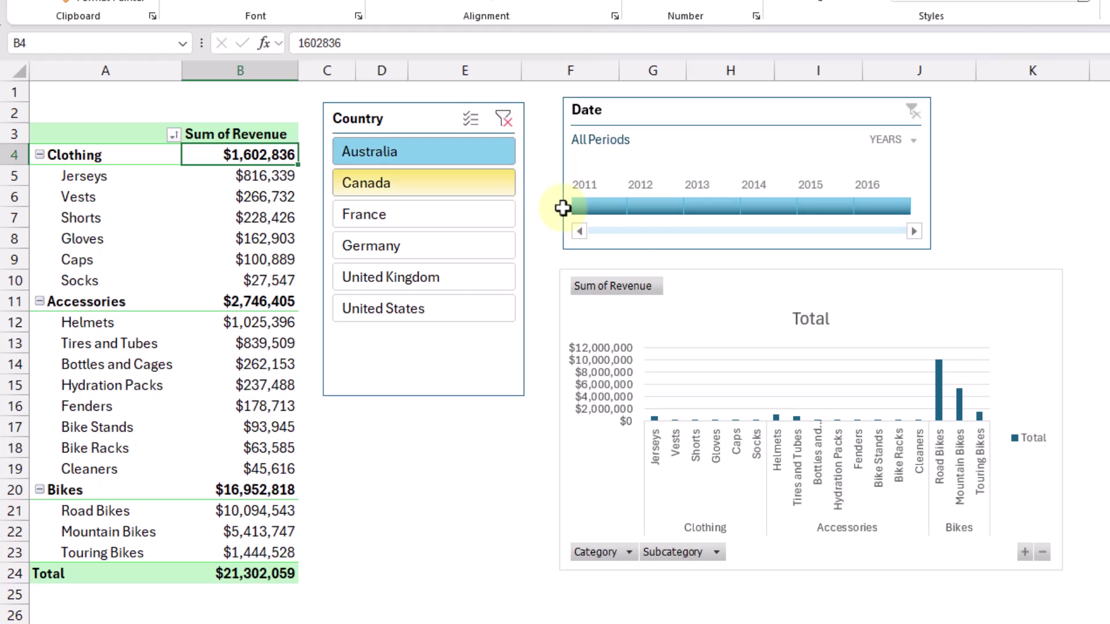
Step: Limit the Date timeline to the years 2012 through 2015
left_click(657, 206)
left_click_drag(672, 205, 839, 208)
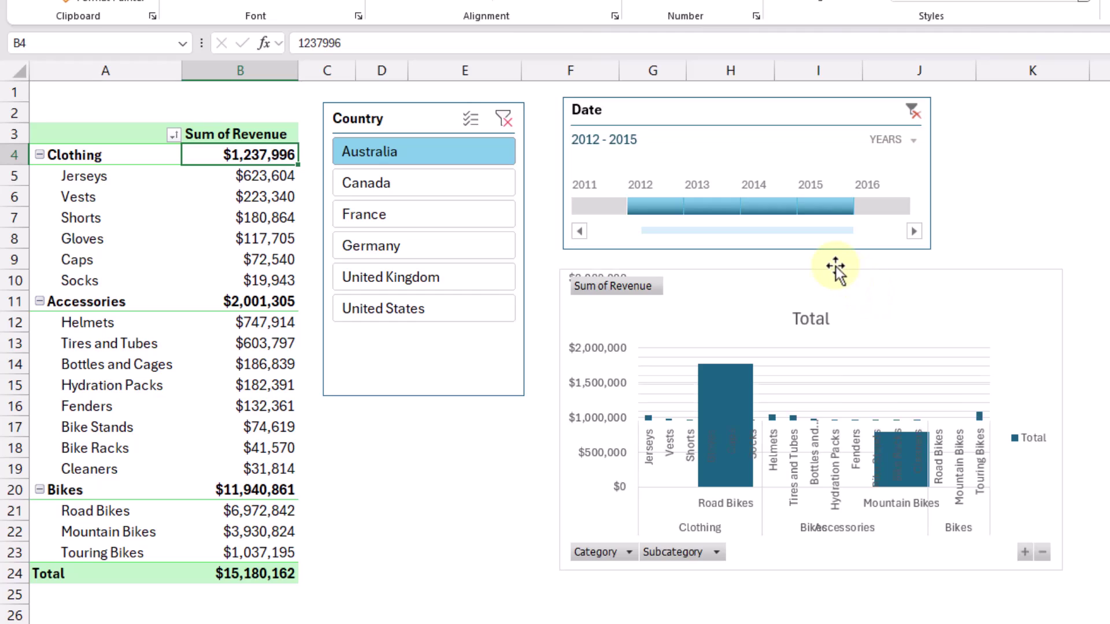